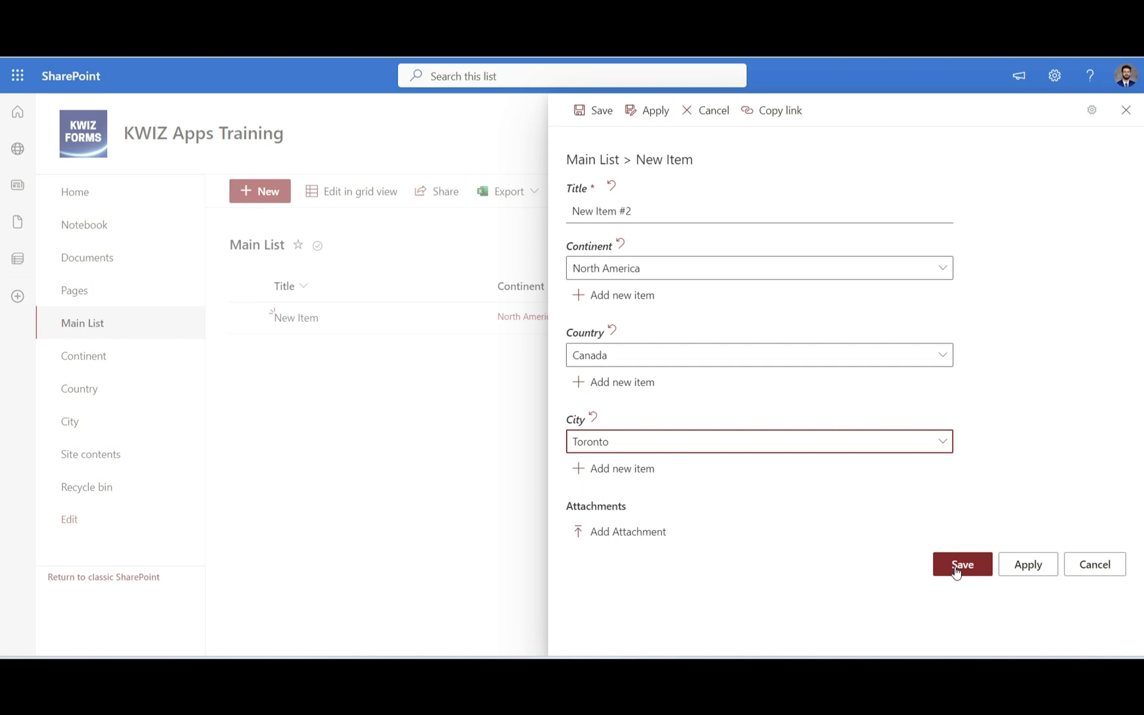
- Save the New Item #2 entry to the Main List
click(956, 569)
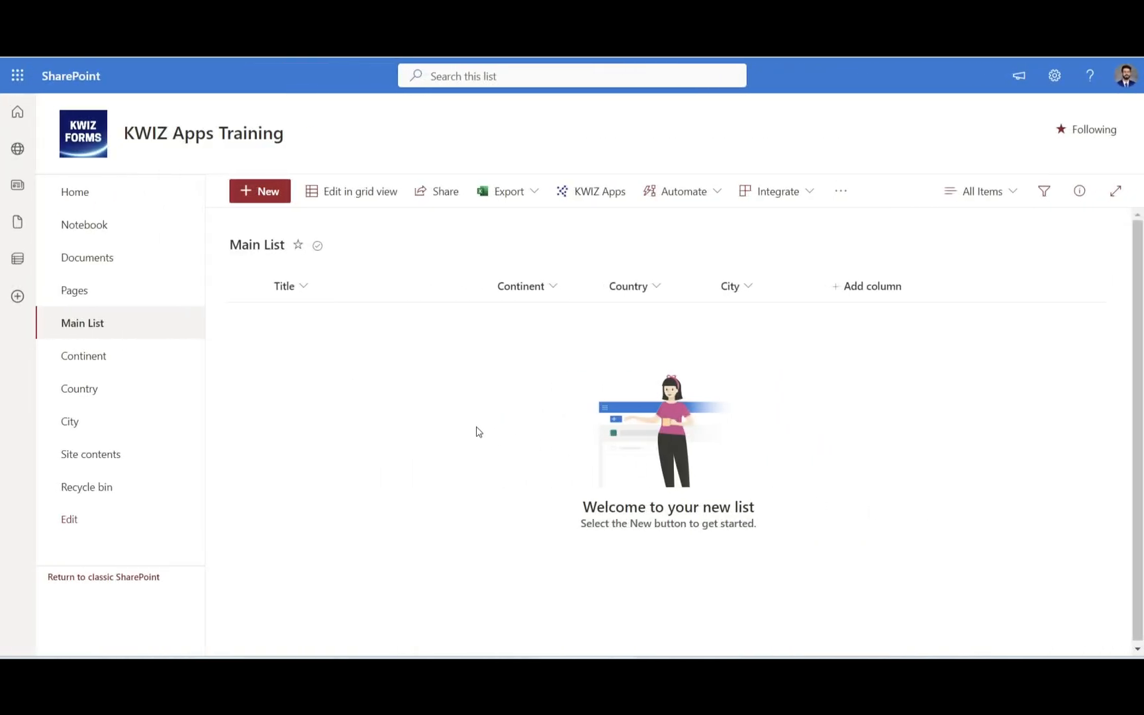
- Create a Main List item titled New Item with continent North America, country United States and city Miami
click(258, 192)
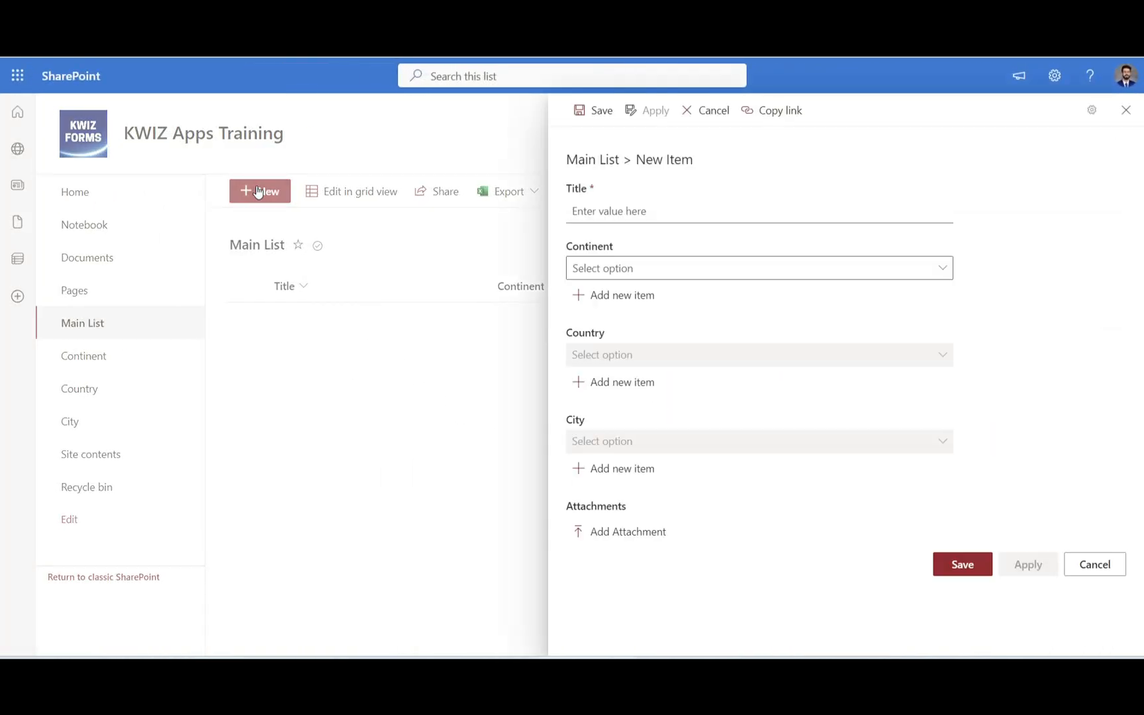
click(668, 218)
text(Ne)
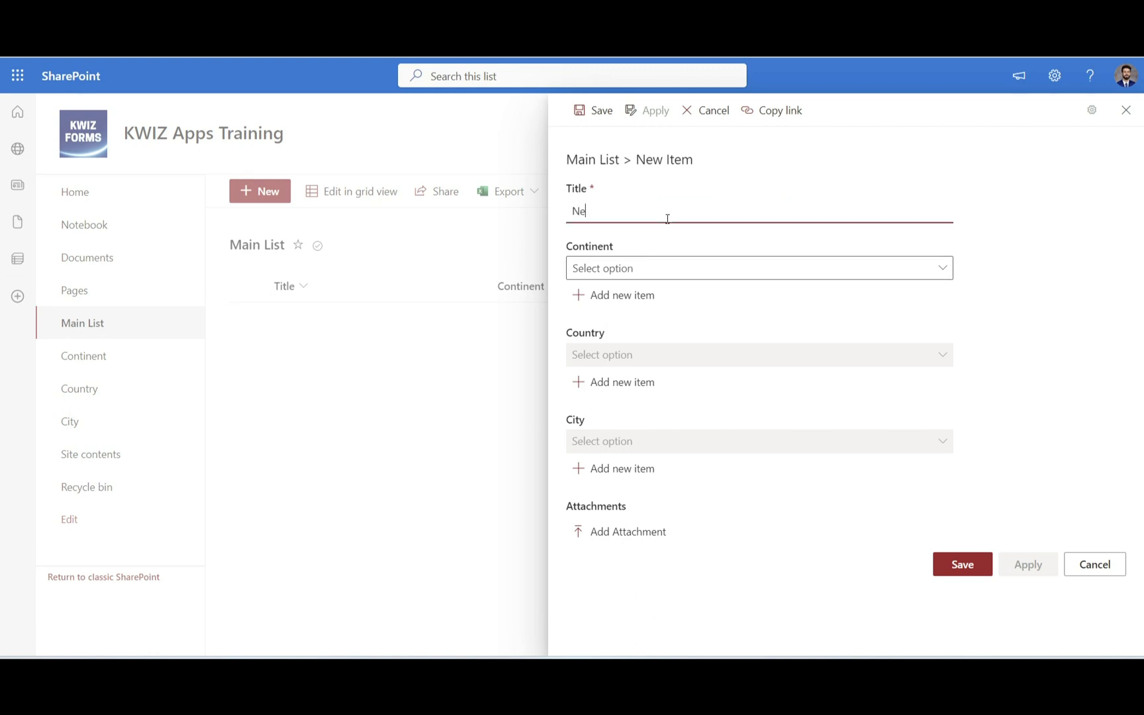
text(w Item)
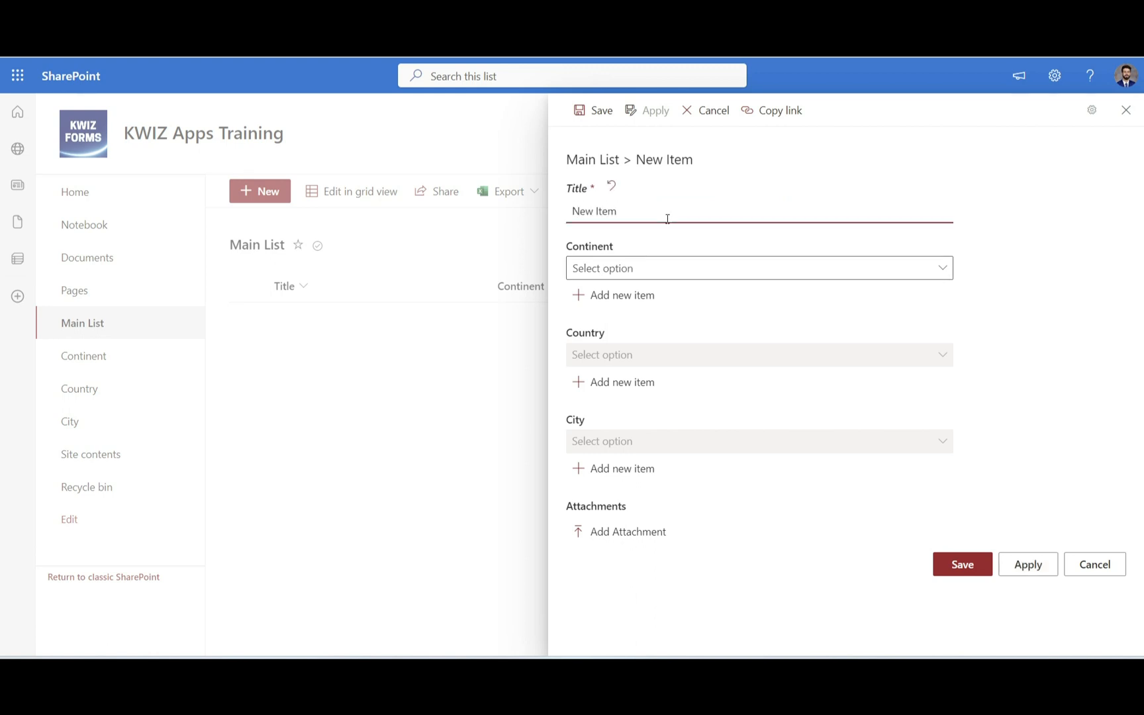
click(713, 277)
click(725, 321)
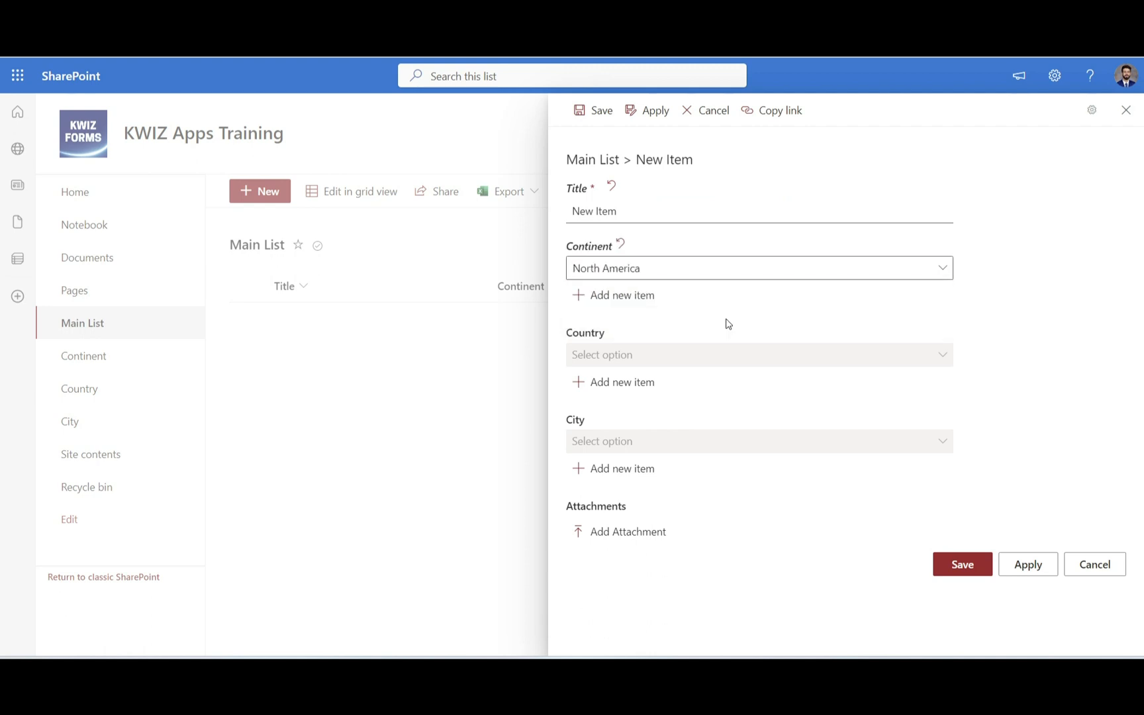
click(758, 358)
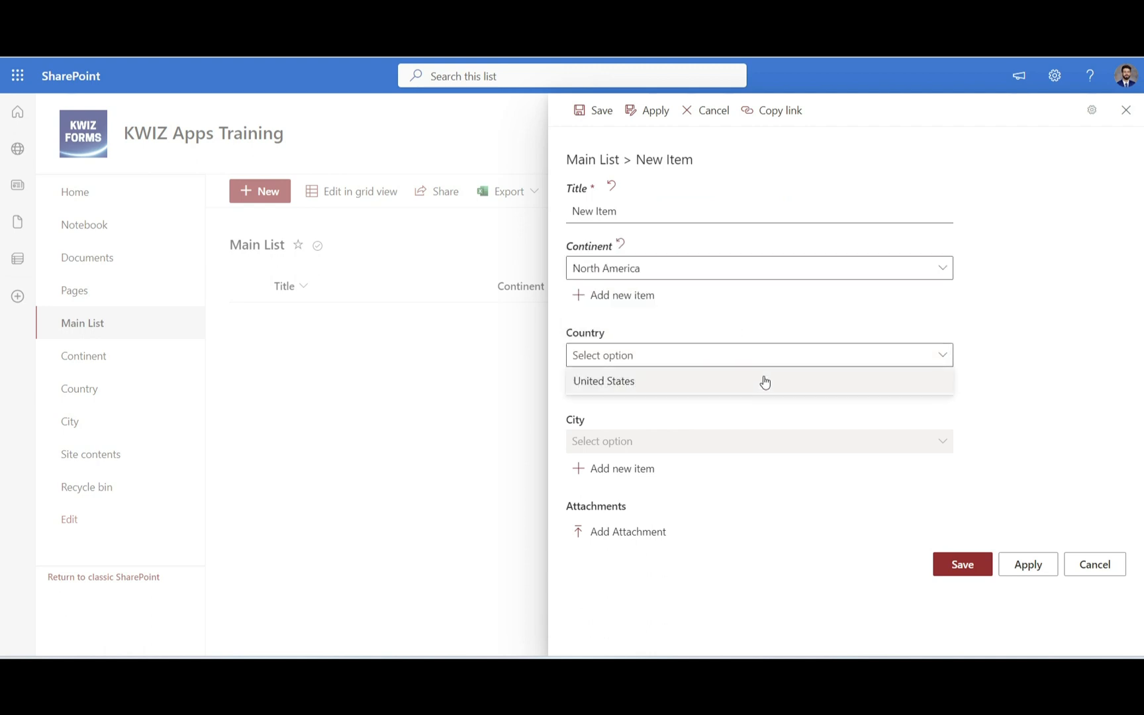
click(761, 382)
click(799, 441)
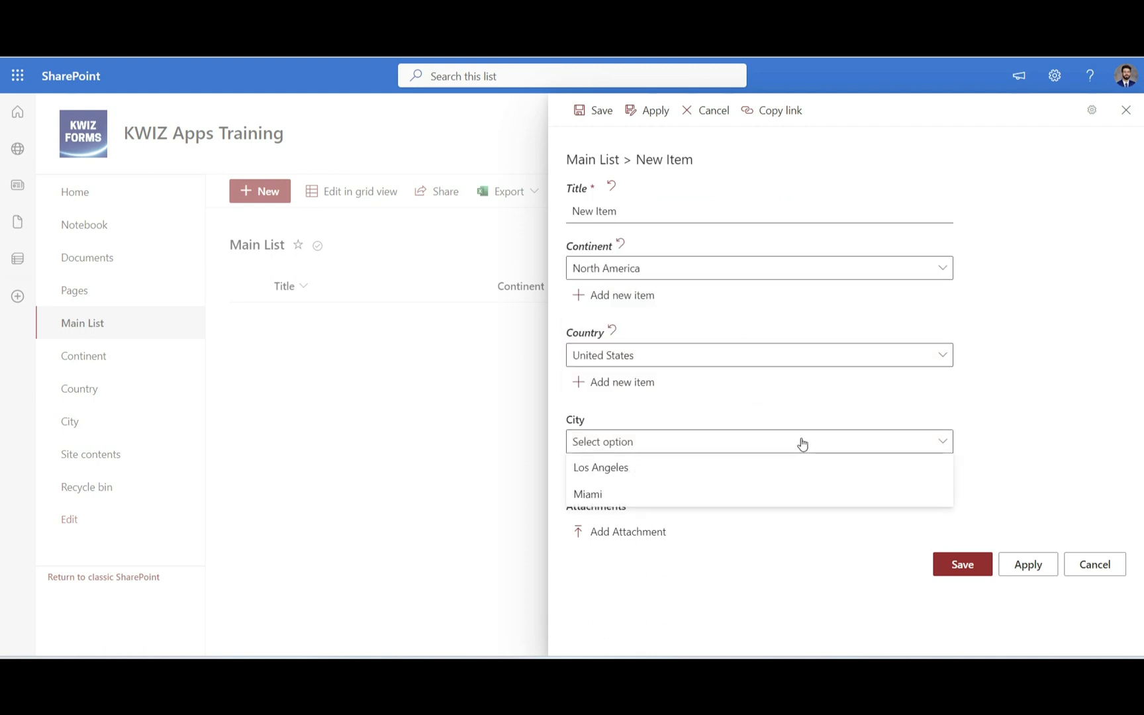
click(802, 497)
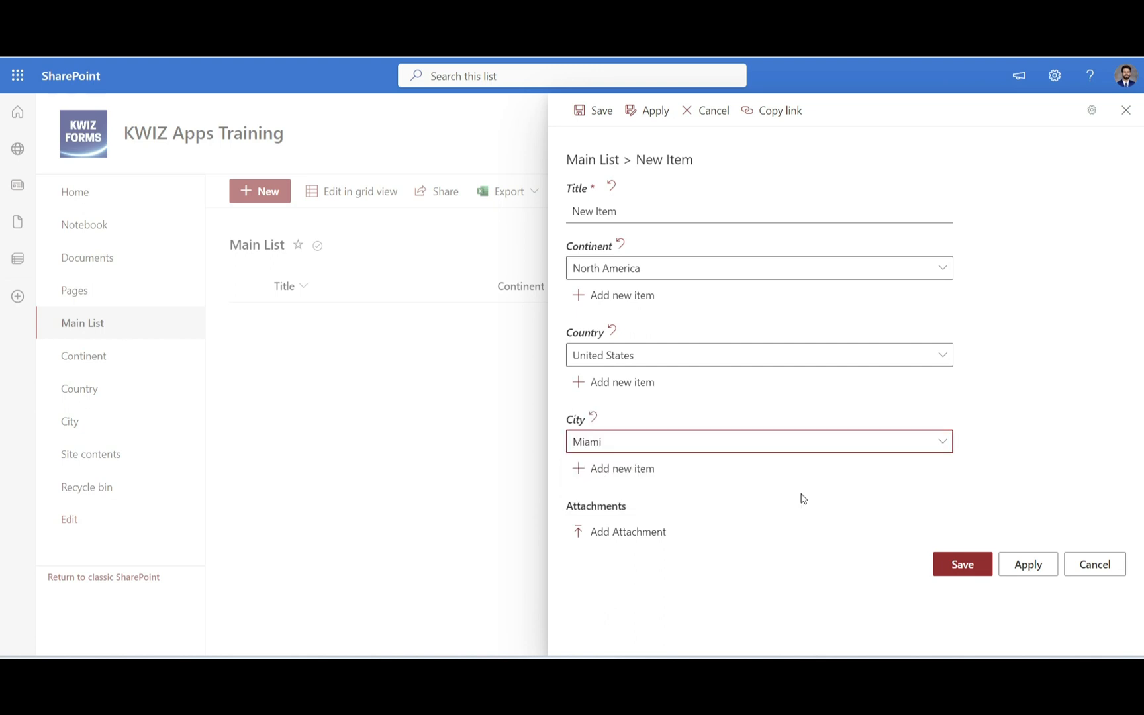
click(956, 566)
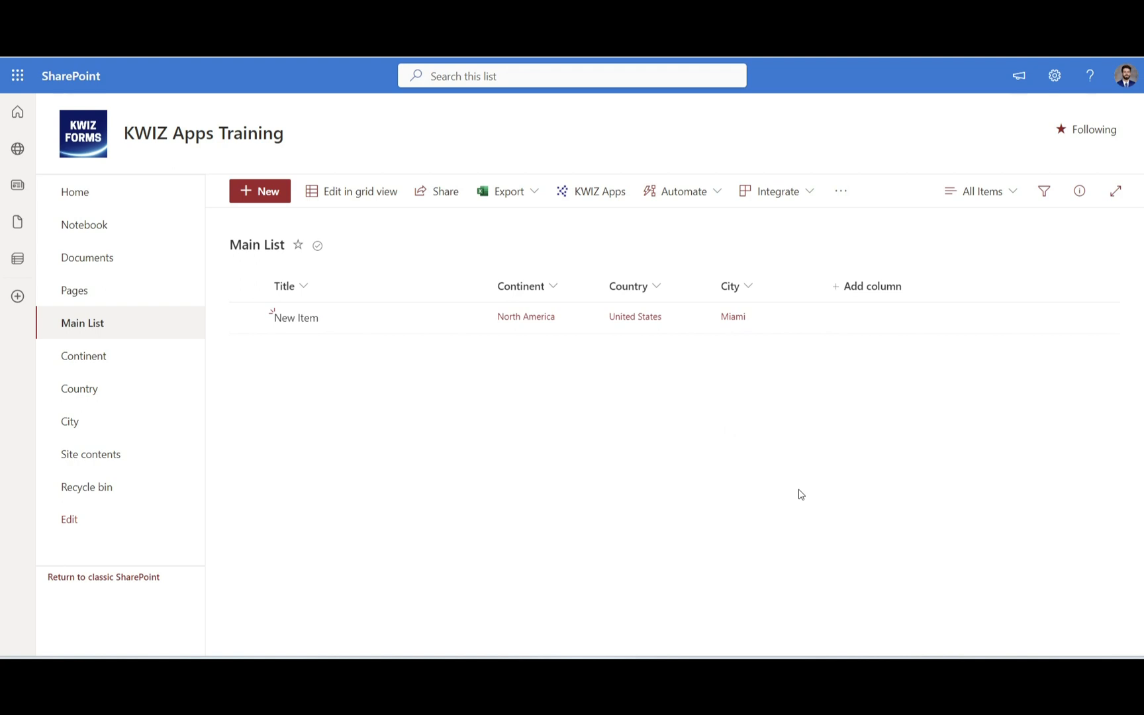
- Review the Continent list and the Country list's Continent lookup column settings, including the additional options, and save the column
click(93, 357)
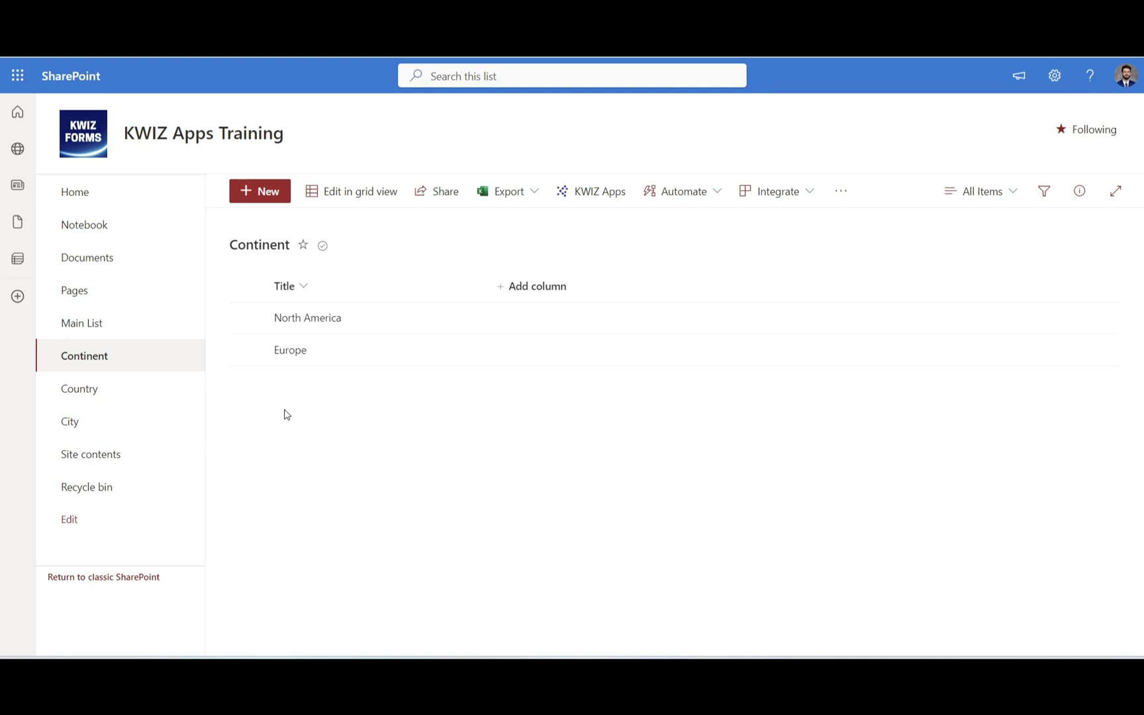
click(127, 402)
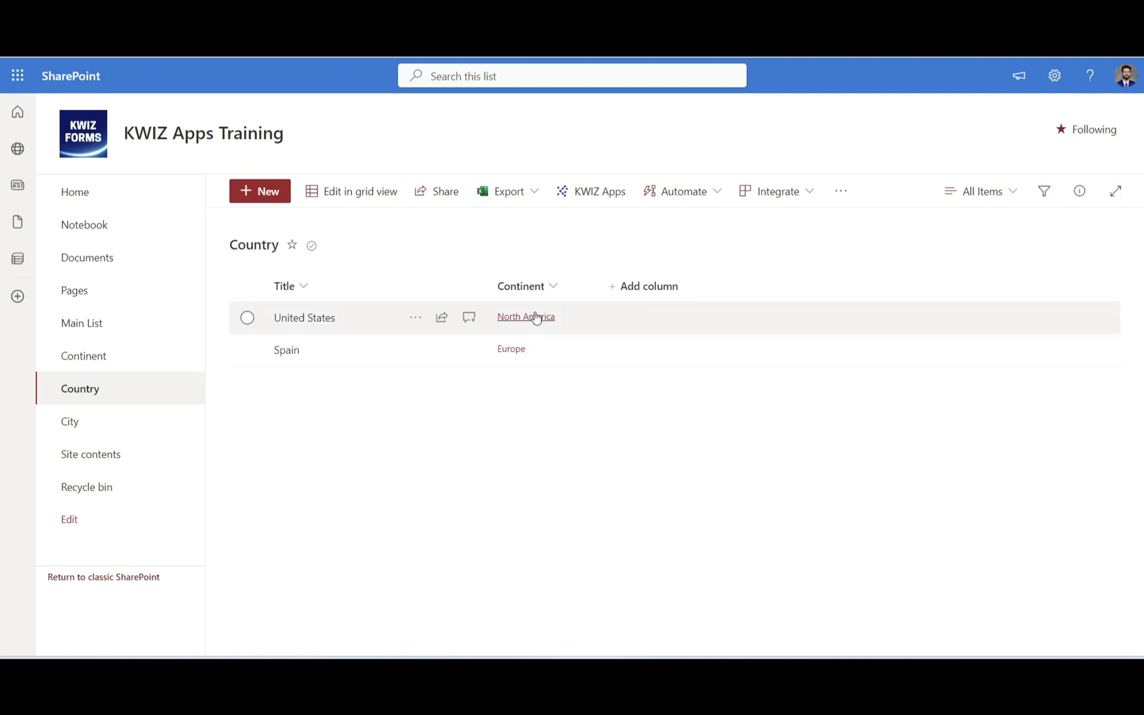
click(546, 290)
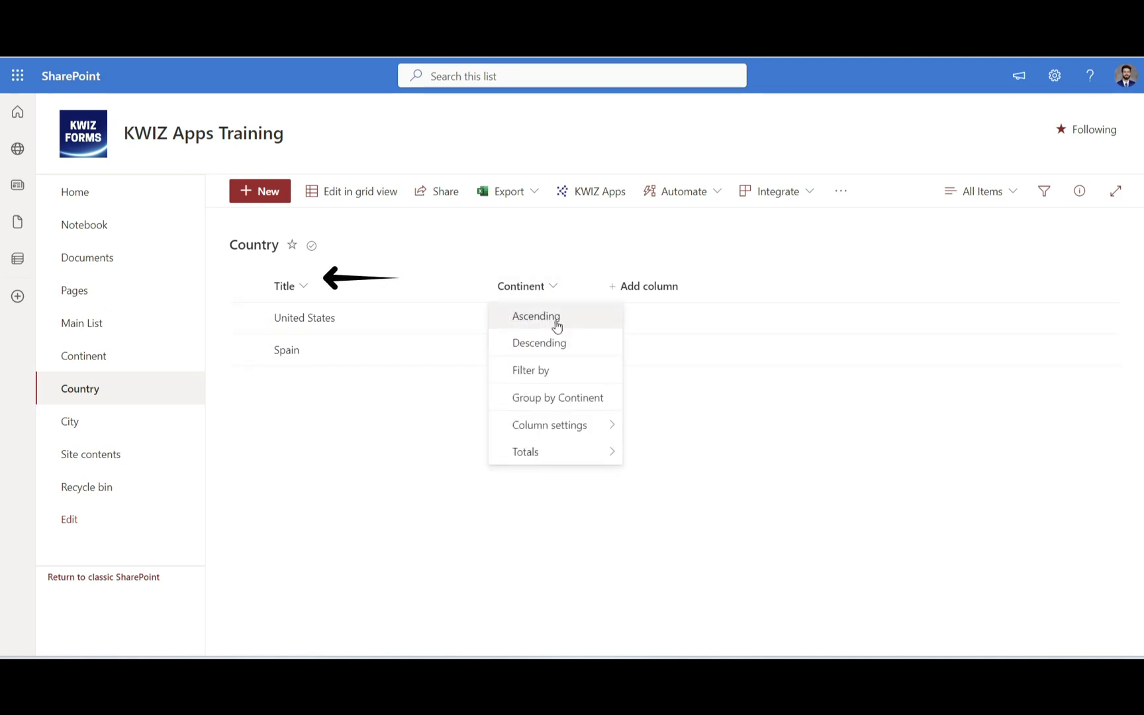
mouse_move(605, 426)
click(652, 425)
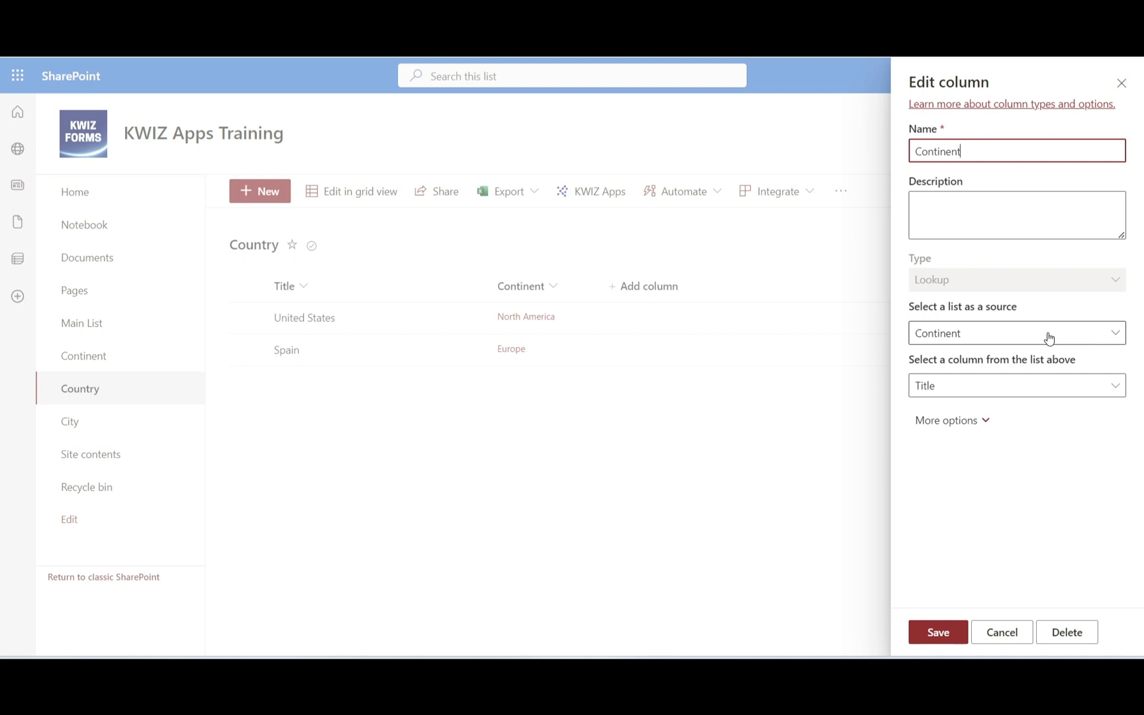
click(992, 427)
scroll(1032, 446, down, 5)
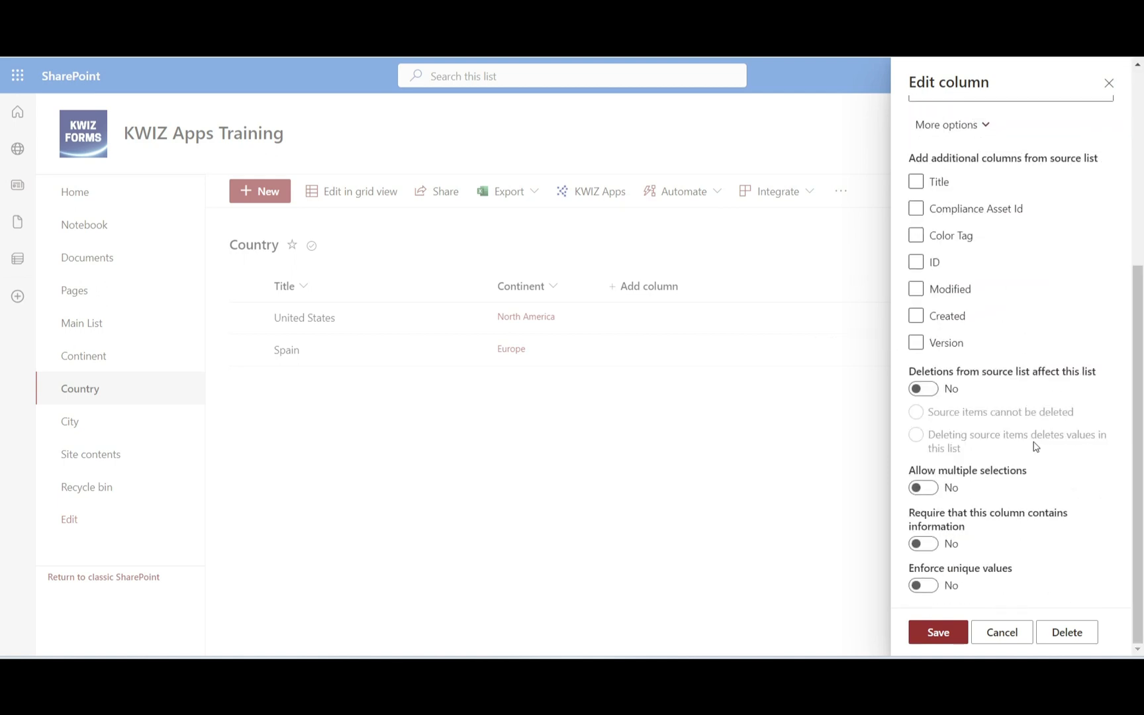
click(933, 631)
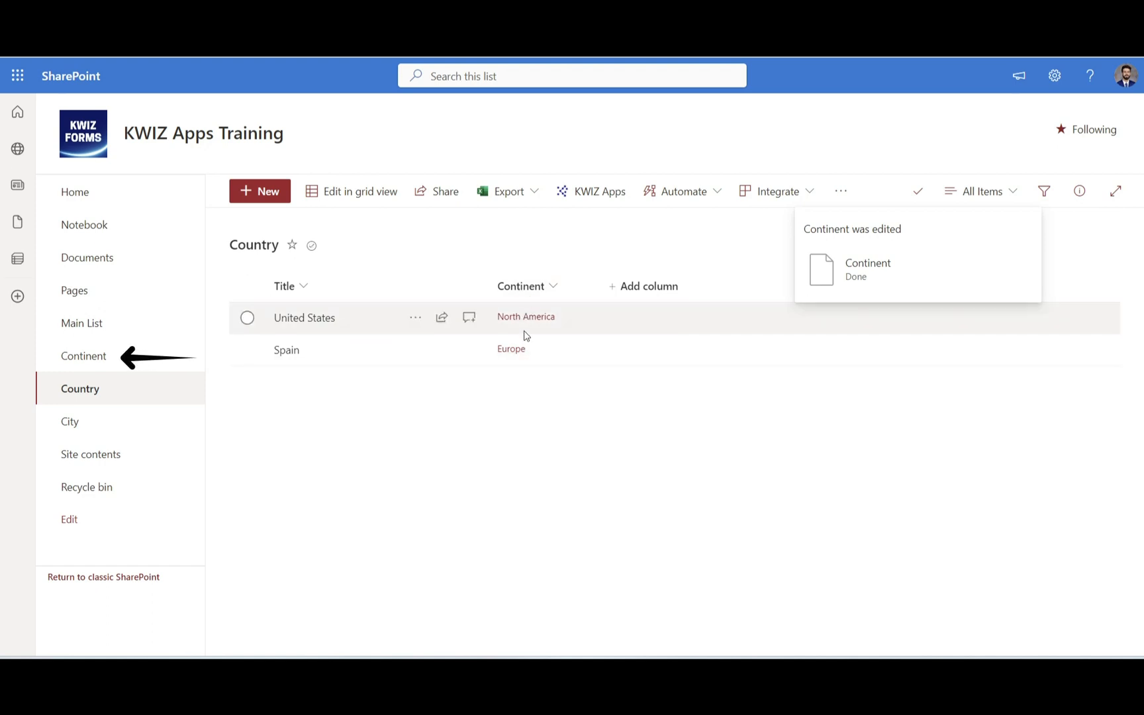
- Add a Country list item titled Canada with North America as its continent
click(262, 201)
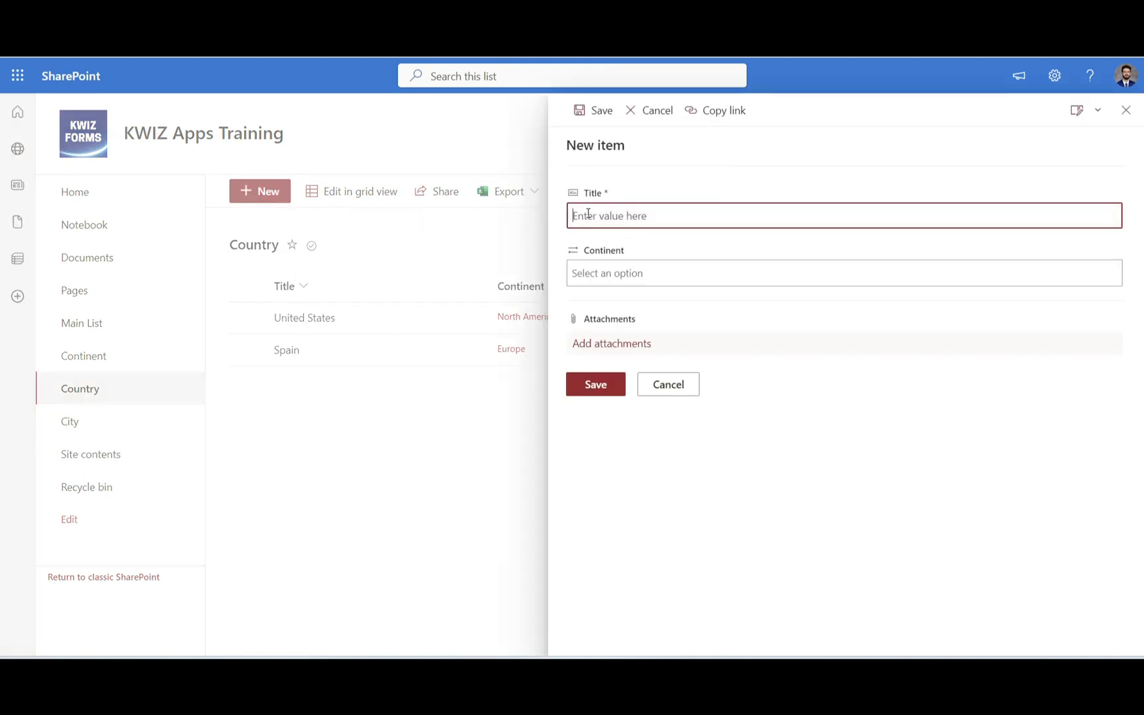
text(Canada)
click(658, 267)
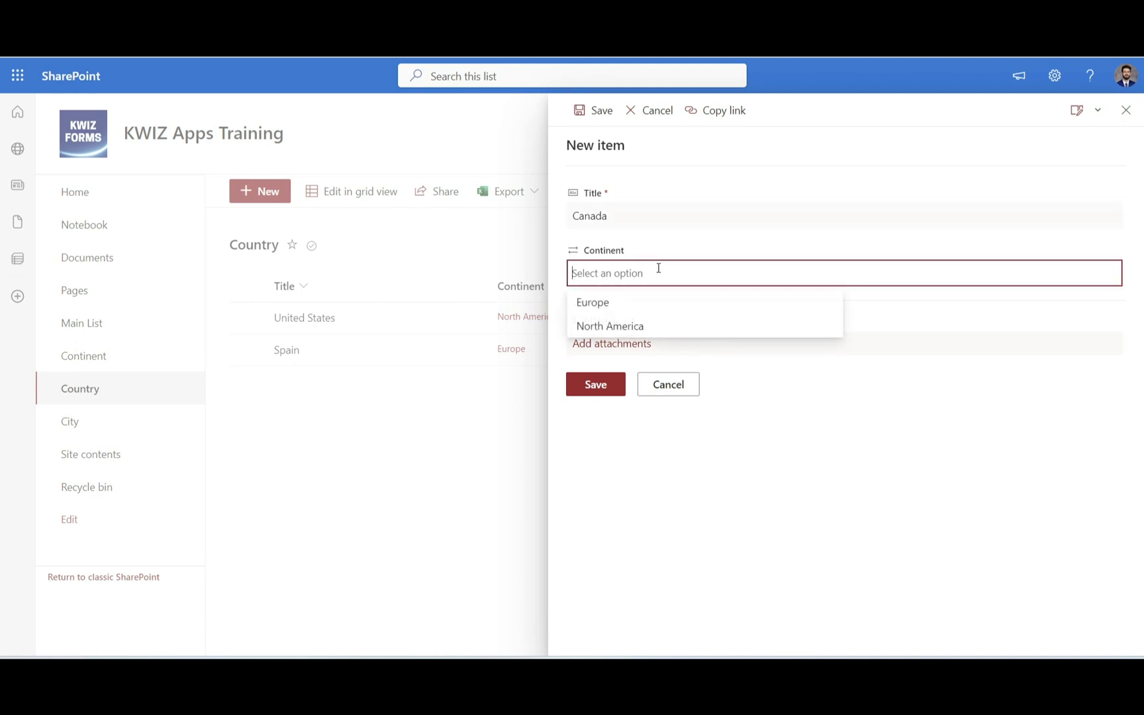
click(671, 326)
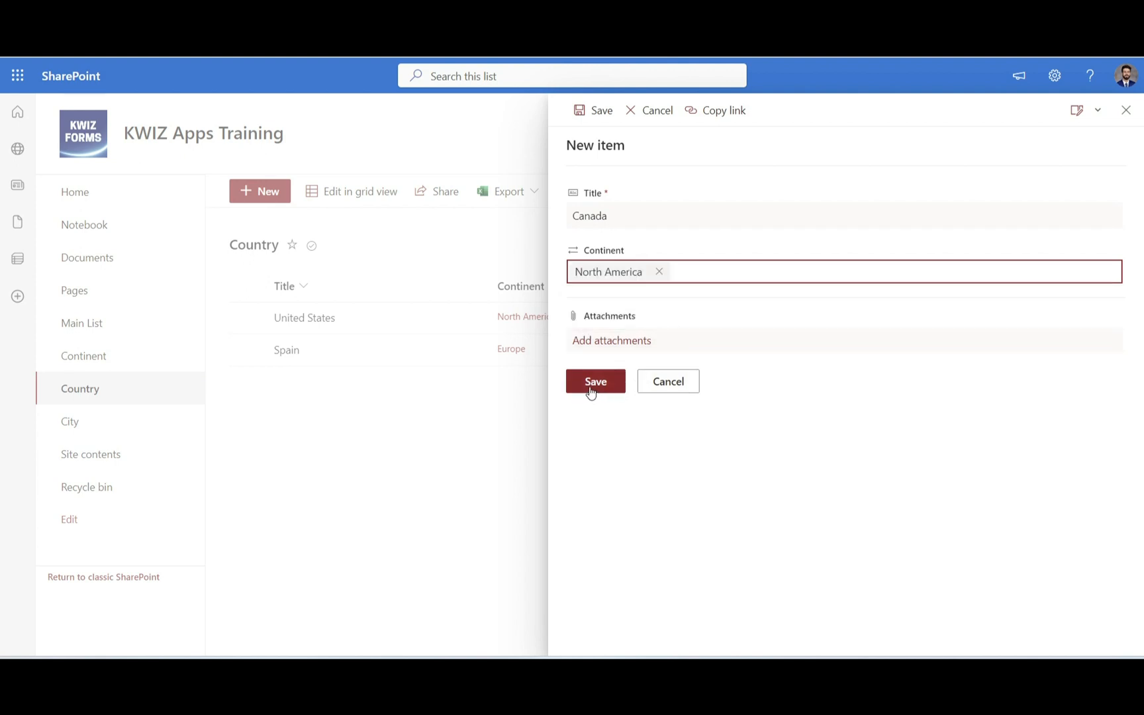
click(590, 390)
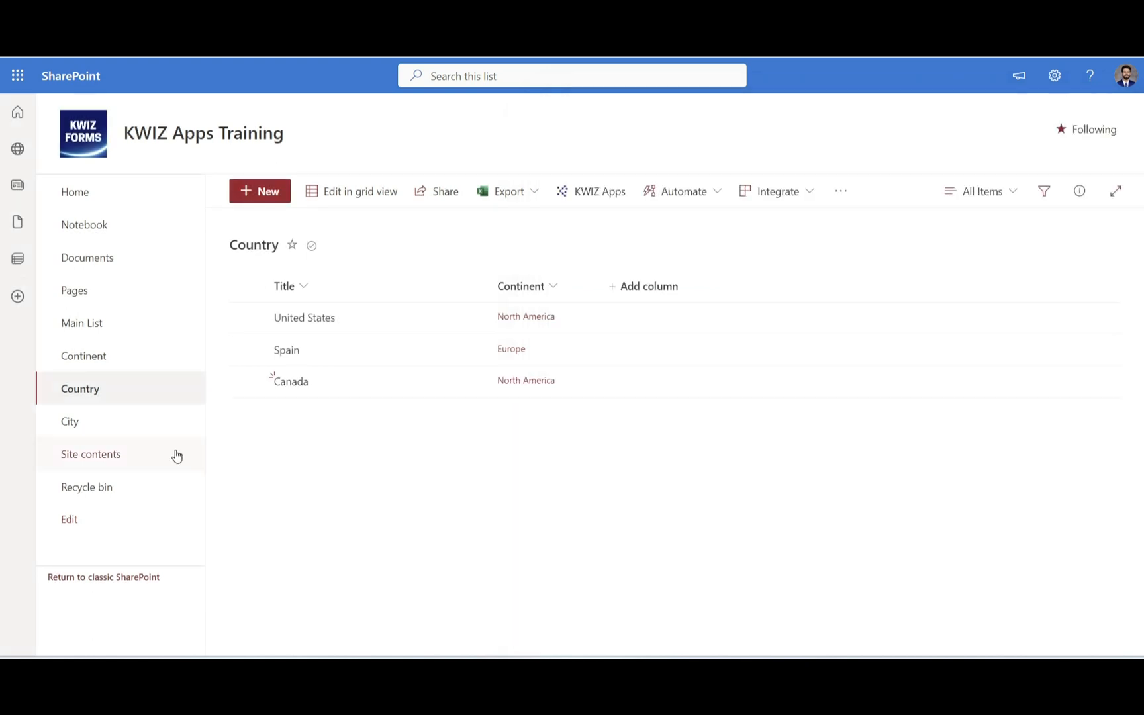
- Open the City list, review the lookup settings of its Continent column, and save the column
click(94, 424)
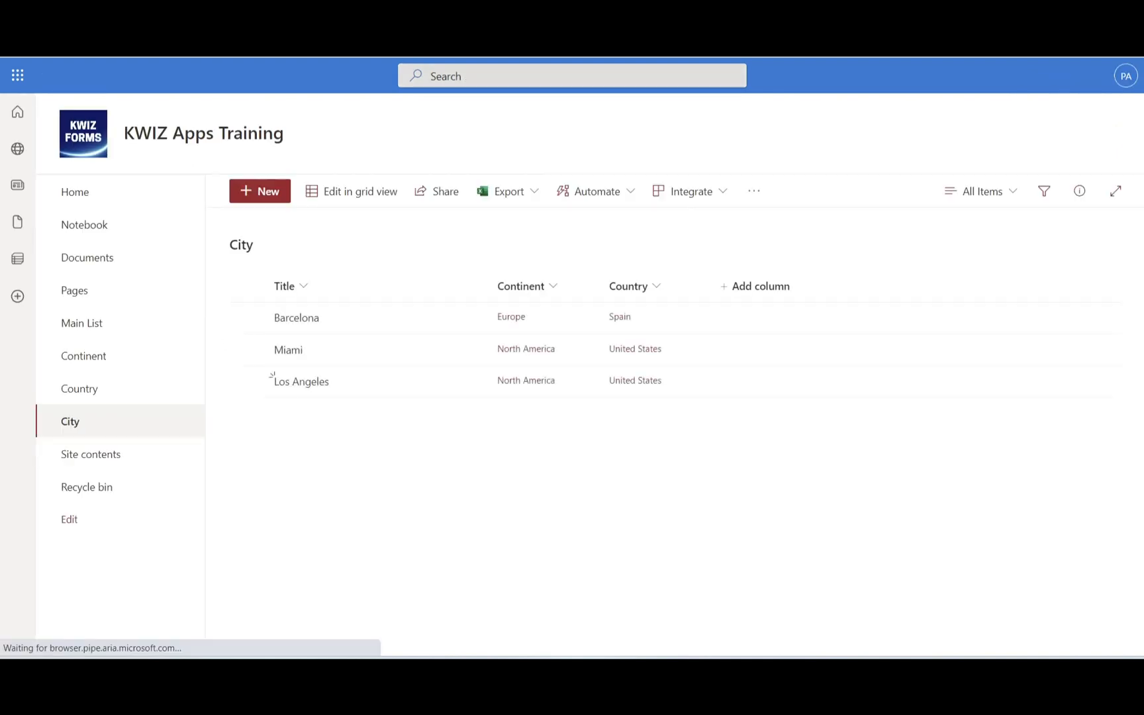
click(549, 289)
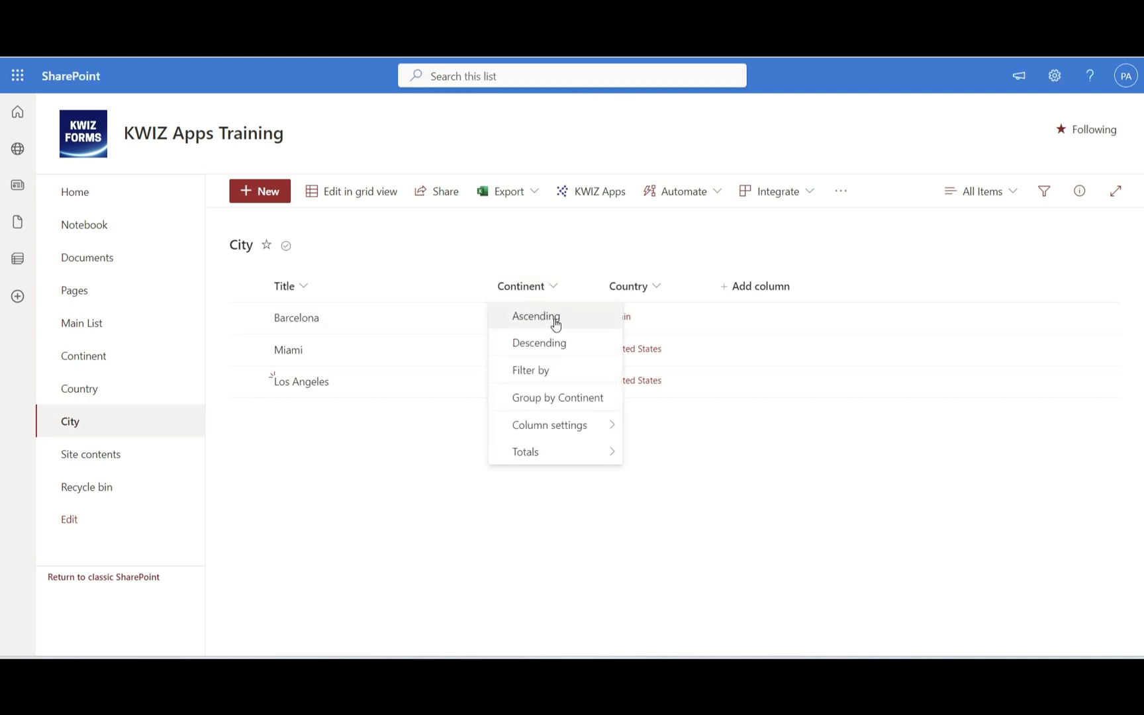
mouse_move(564, 424)
click(658, 424)
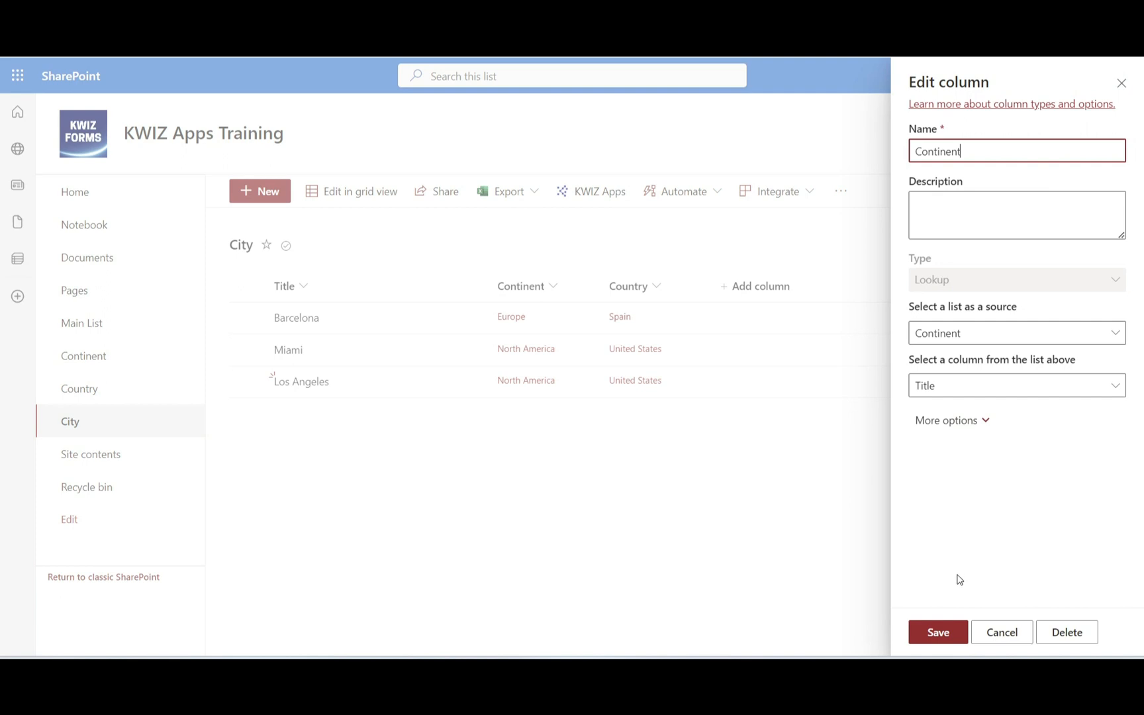
click(947, 631)
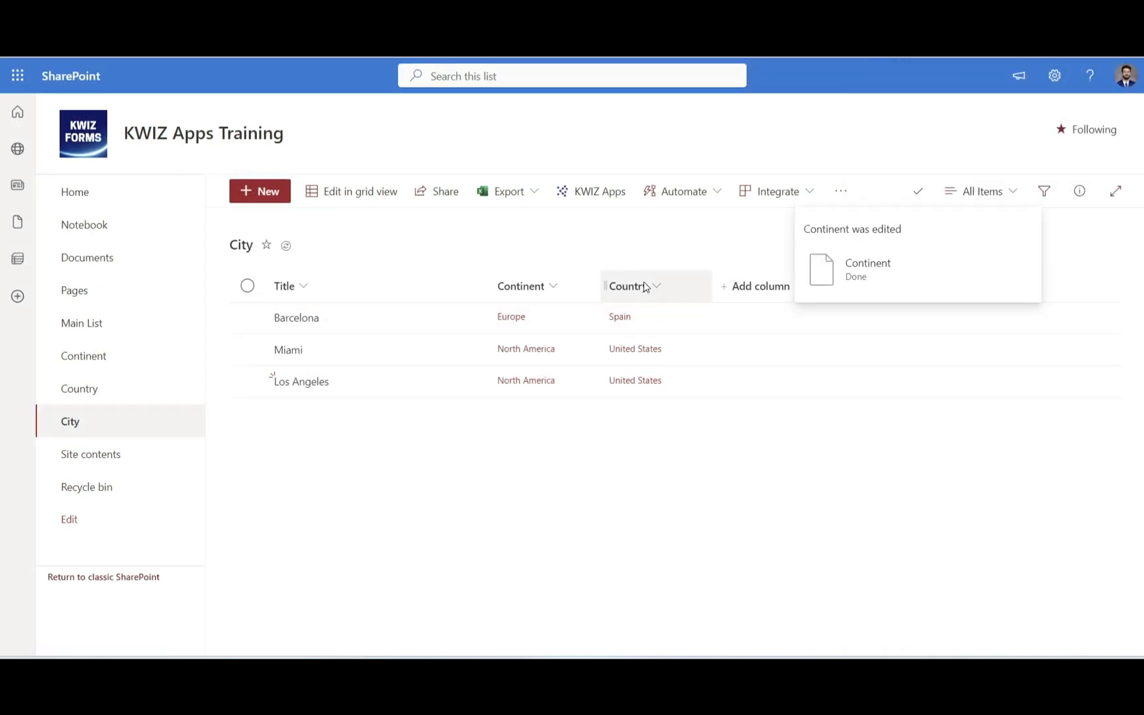
- Review the source list and source column settings of the City list's Country lookup column, and save the column
click(645, 287)
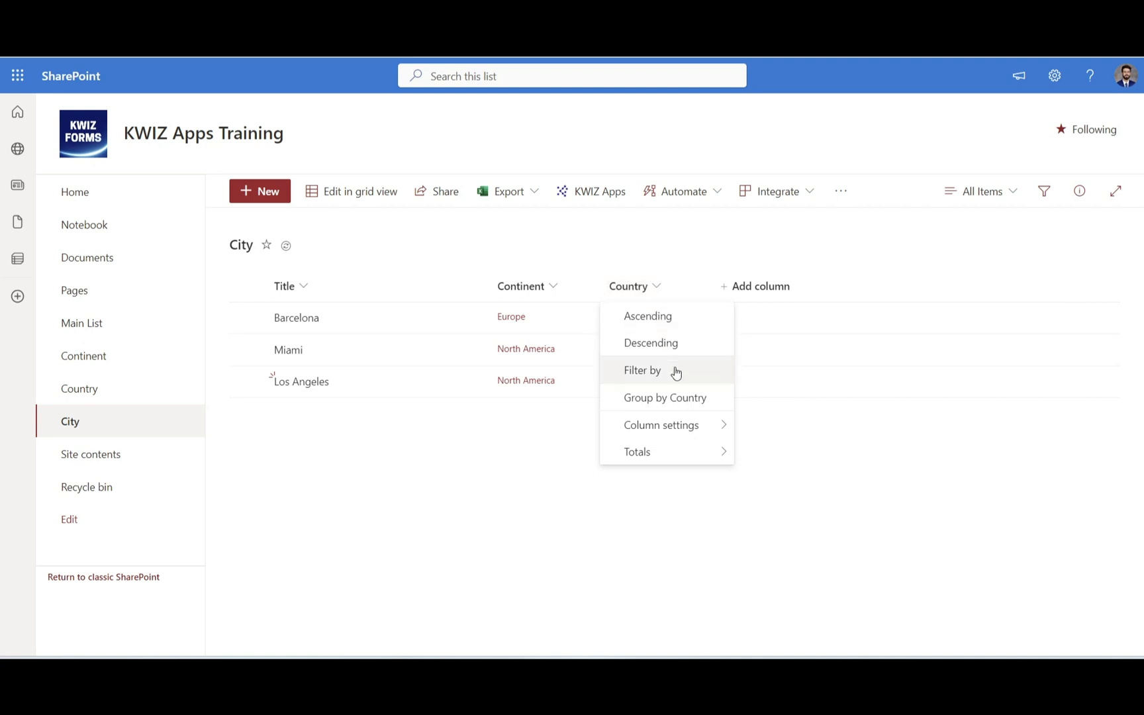
mouse_move(702, 427)
click(742, 426)
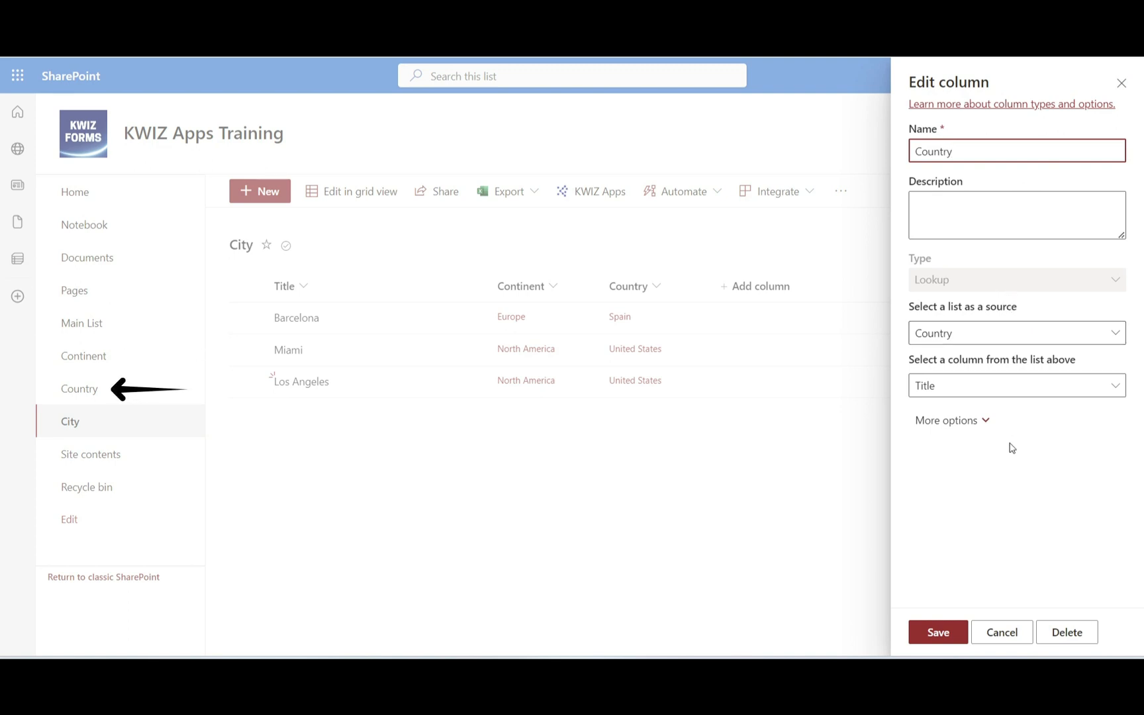
click(942, 636)
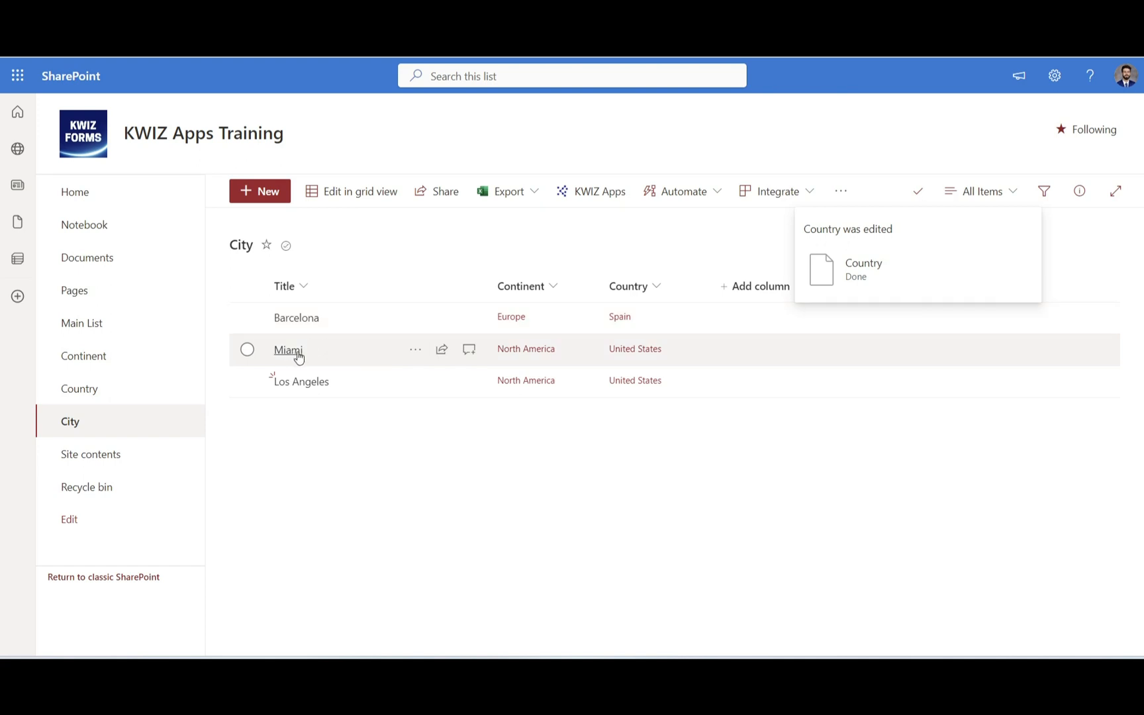
- Add a City list item titled Toronto with country Canada and continent North America
click(265, 192)
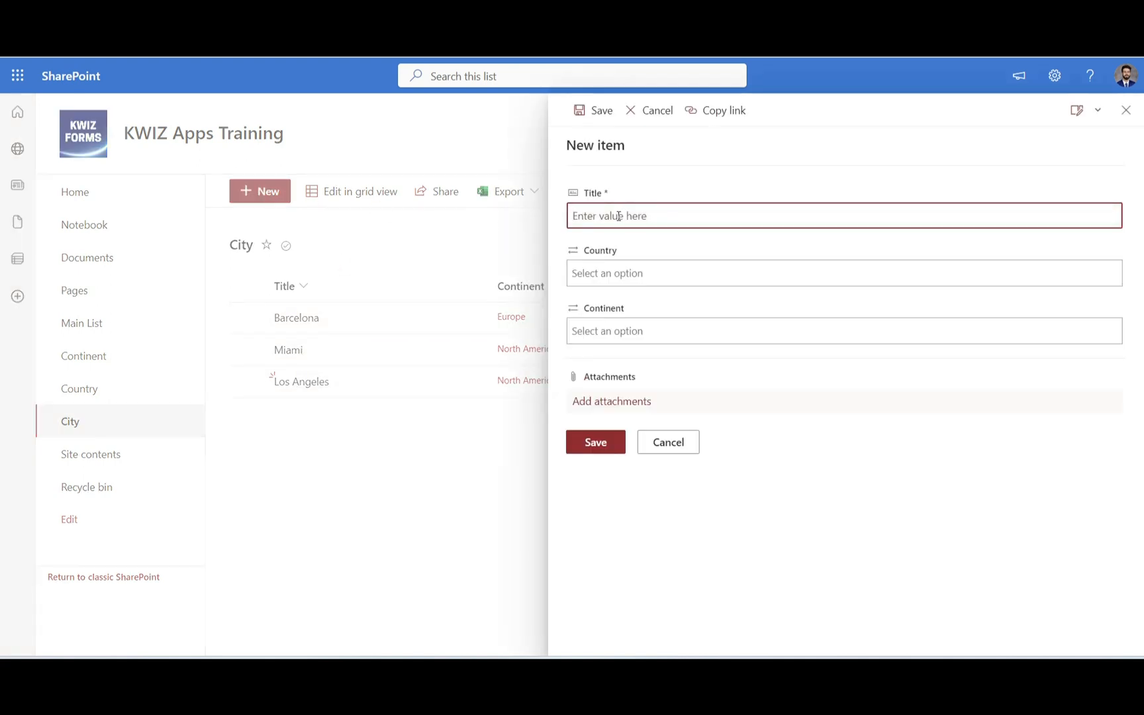
text(Toronto)
click(667, 271)
click(681, 306)
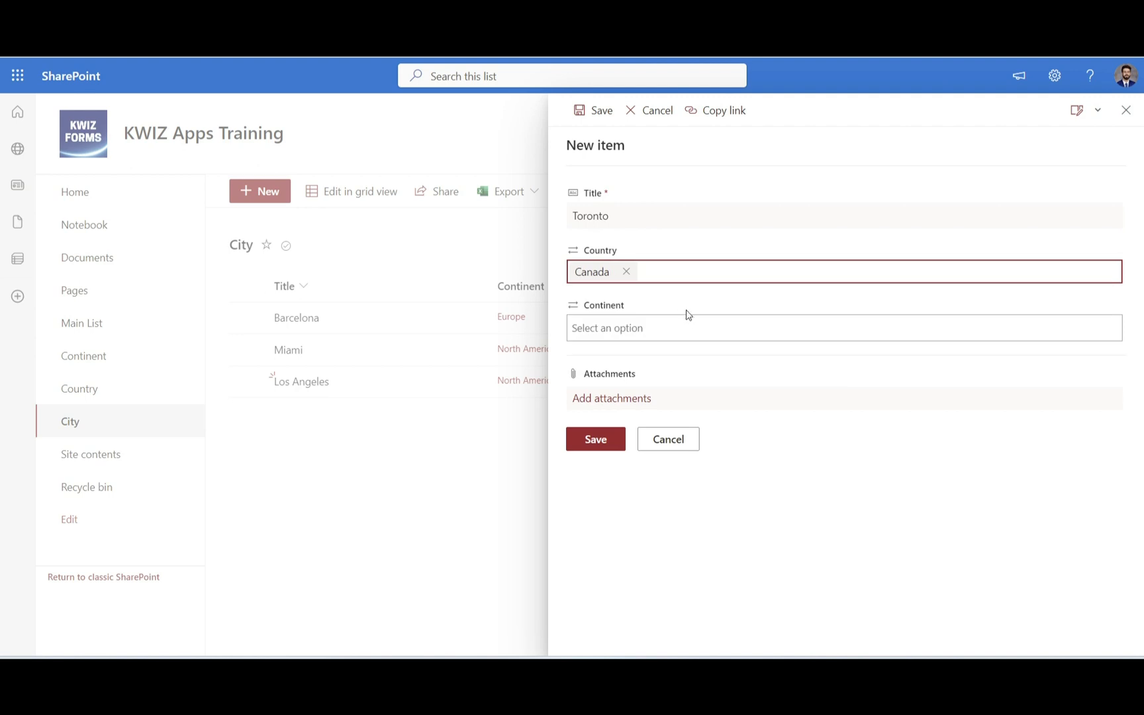
click(702, 329)
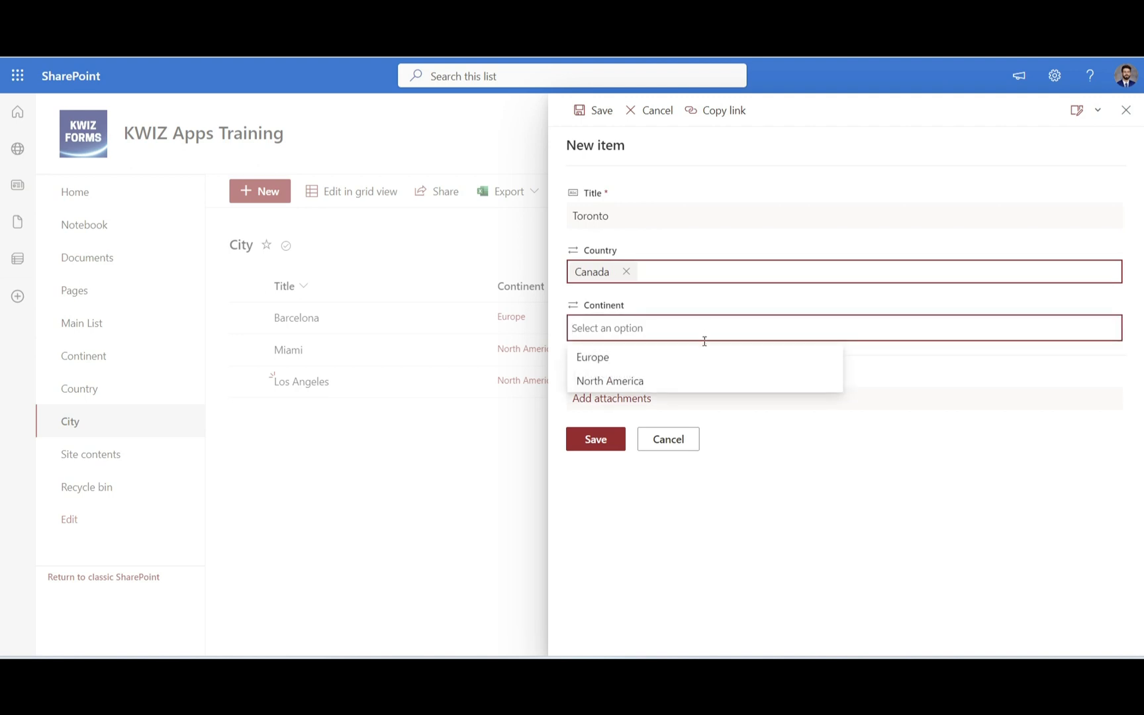
click(710, 381)
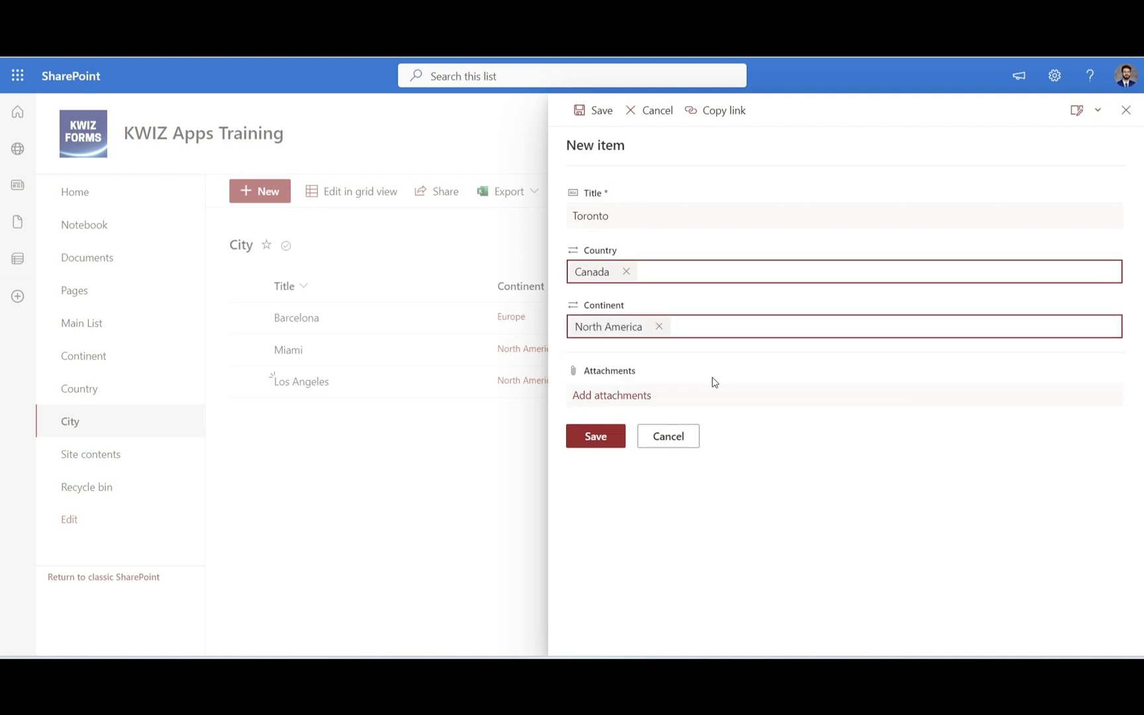
click(582, 437)
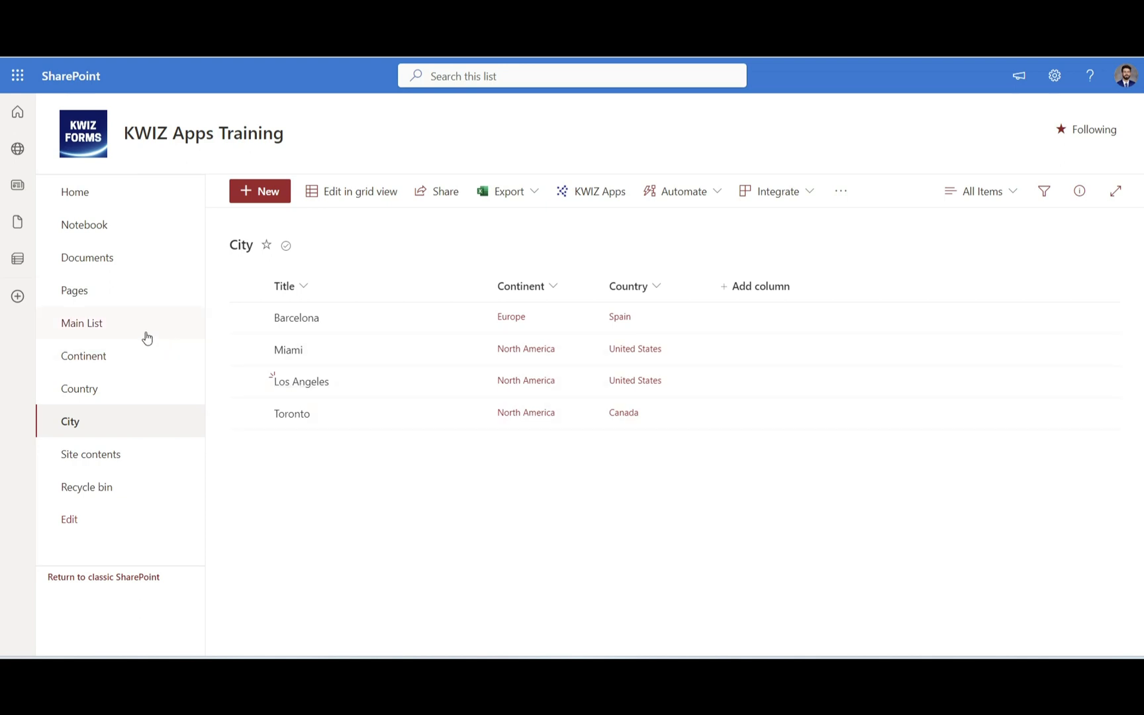
- Open the Cascading LookAPP settings of the Main List and start a new lookup column named Continent
click(120, 329)
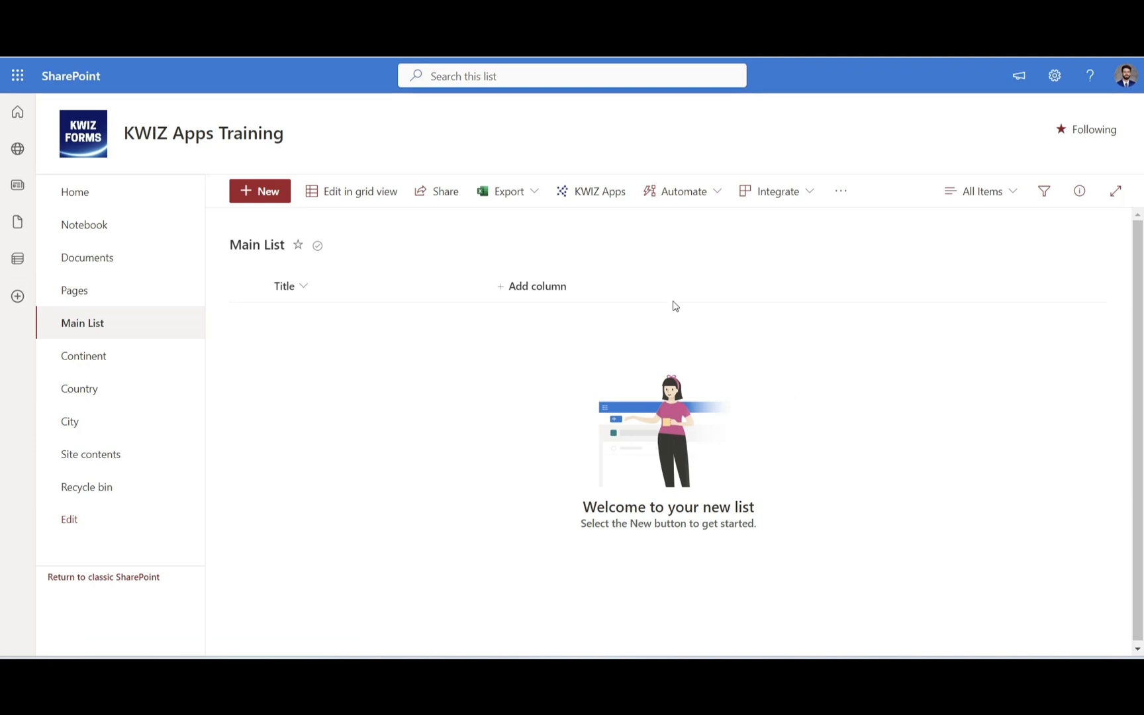
click(594, 197)
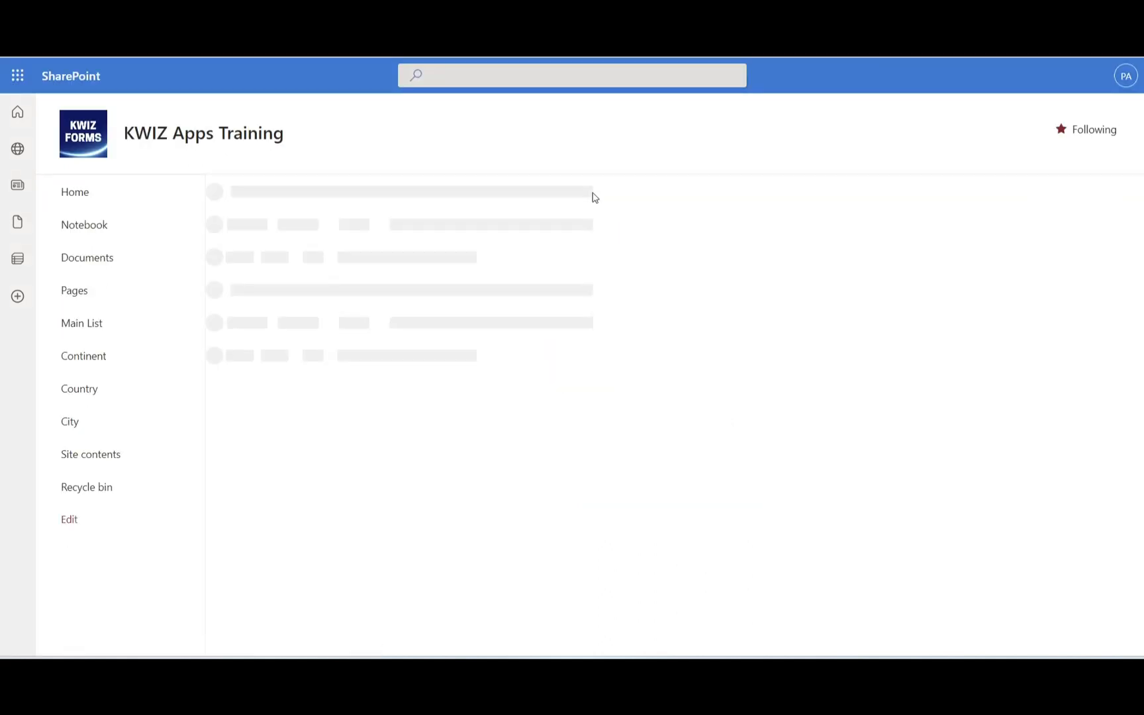
click(491, 277)
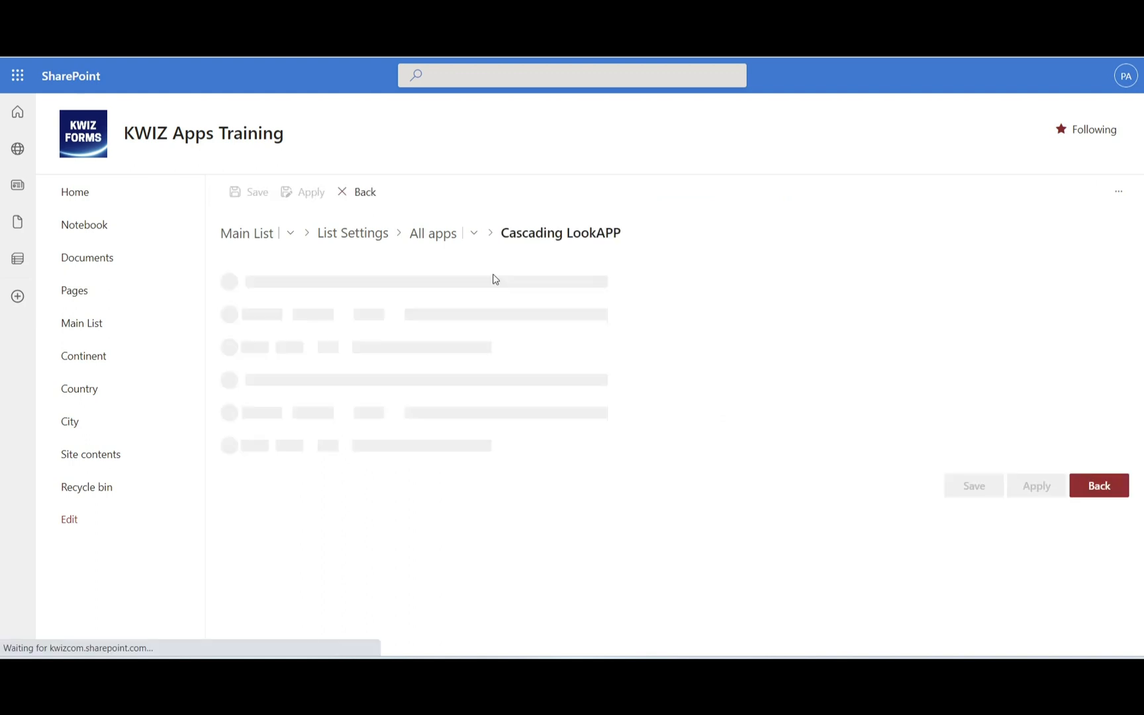
click(572, 299)
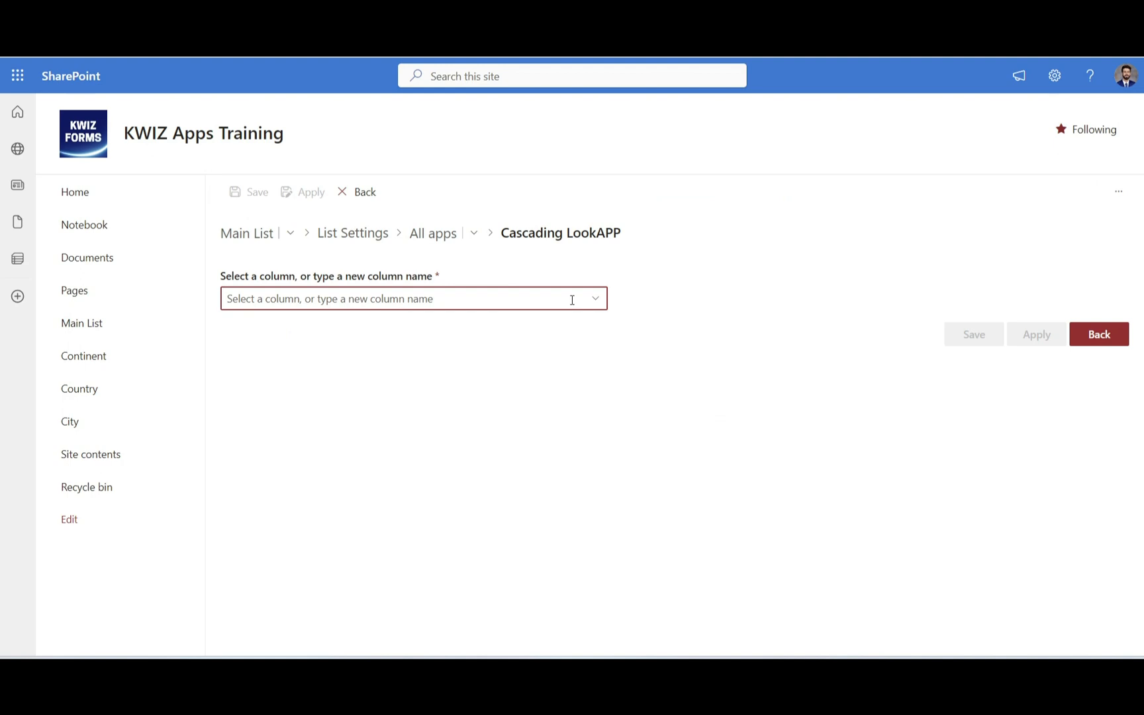
text(Continent)
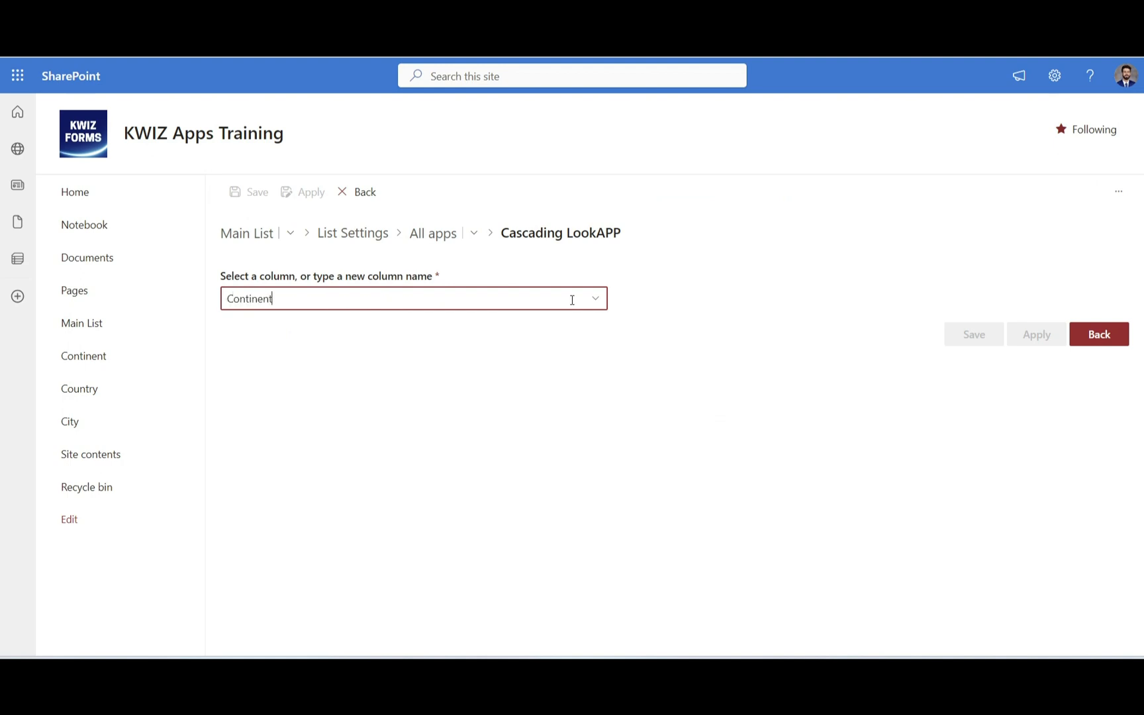
click(711, 279)
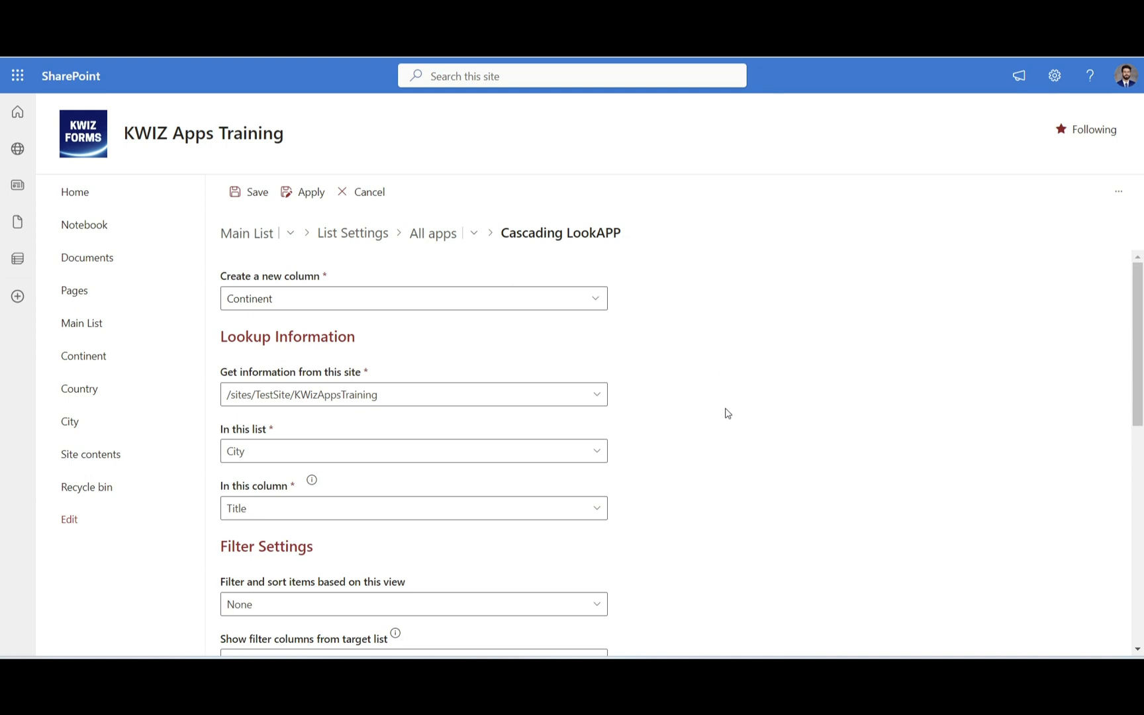
- Set the Continent list as the source of the new Continent column and save the column
scroll(727, 414, down, 2)
click(602, 355)
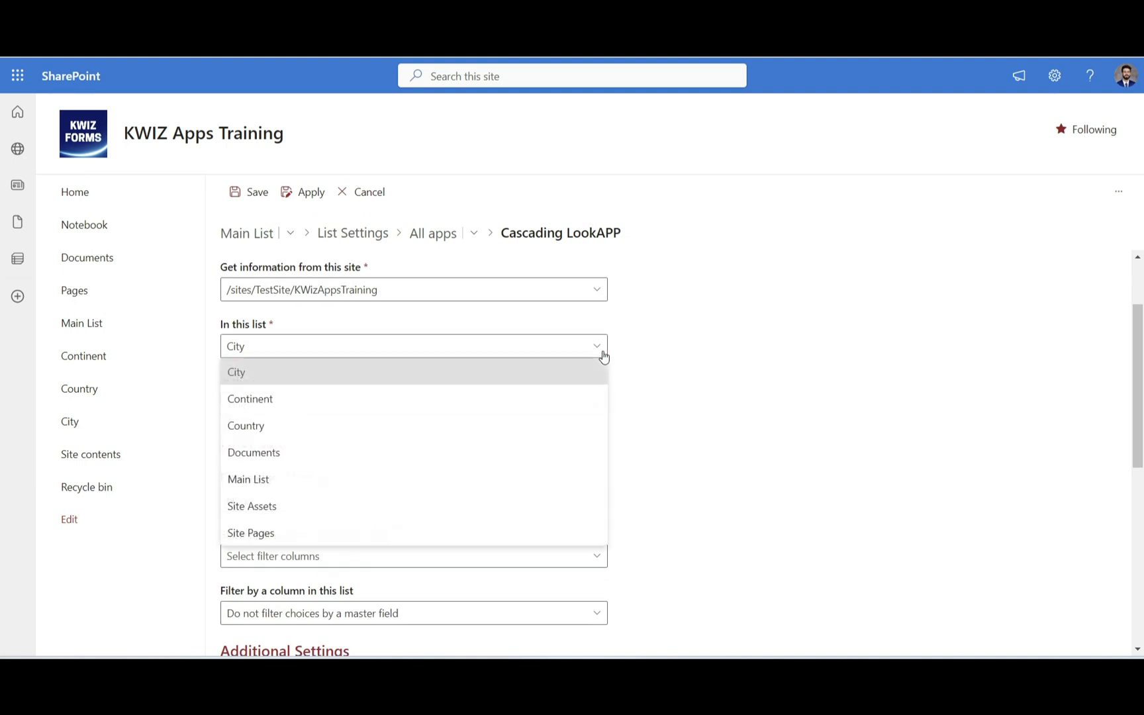
click(509, 401)
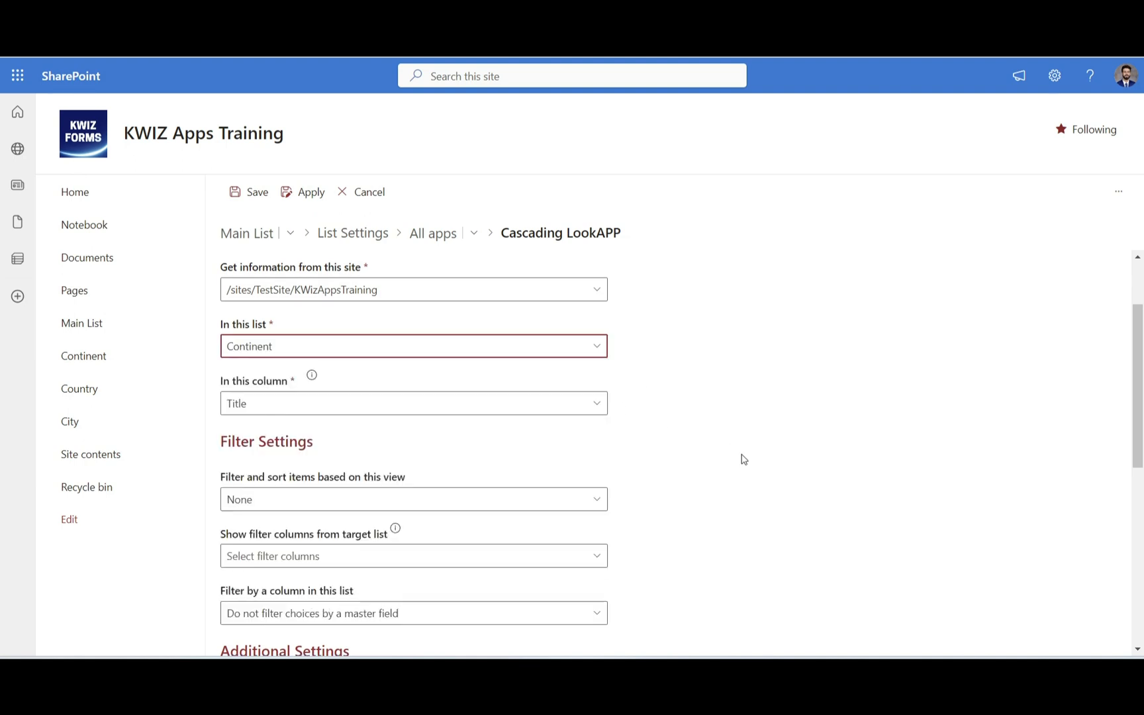
scroll(743, 458, down, 5)
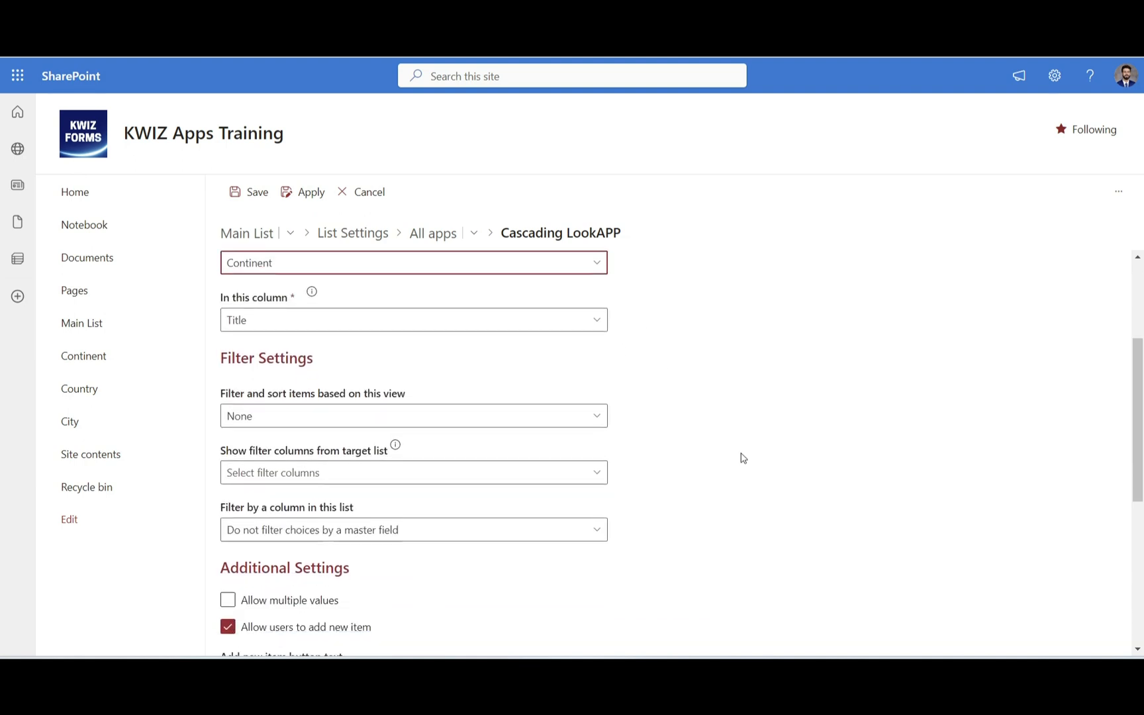
scroll(741, 459, down, 3)
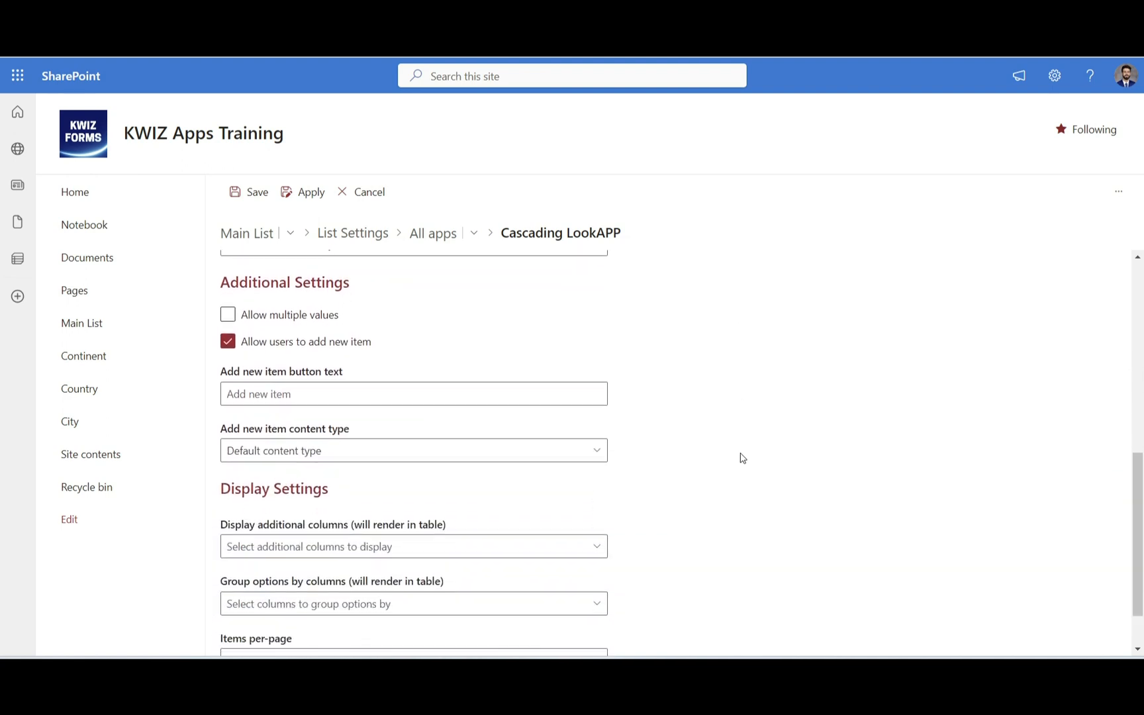
click(955, 630)
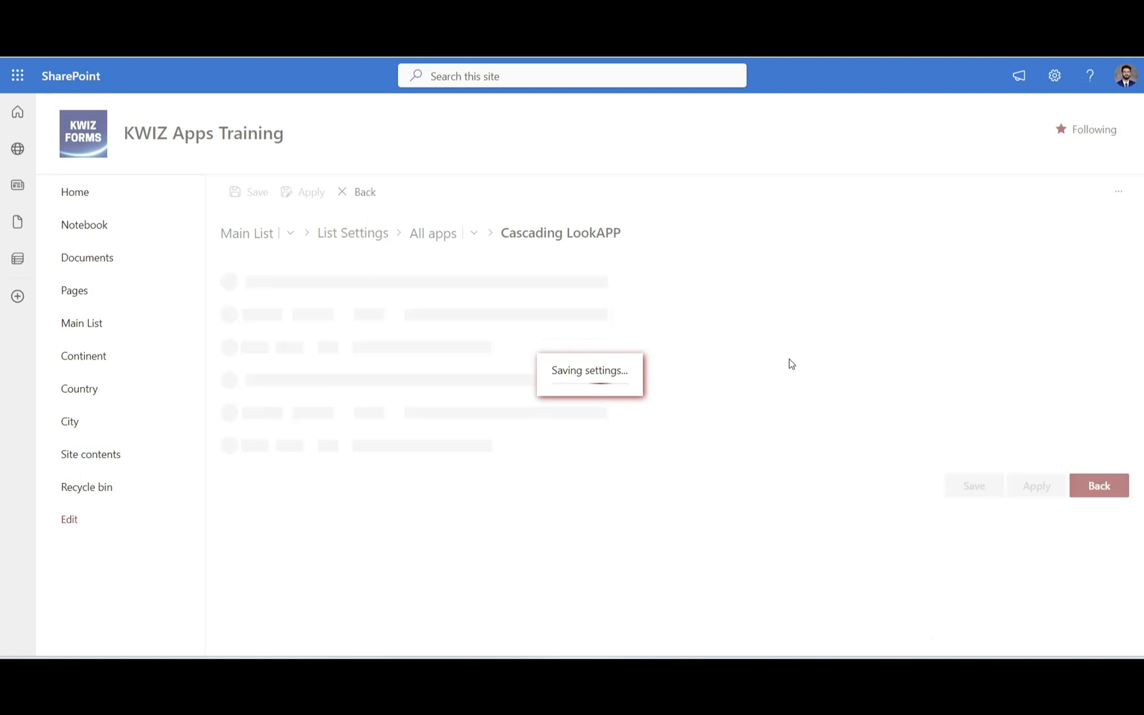
- Start a new Main List column named Country that gets its information from the Country list
click(378, 297)
text(Country)
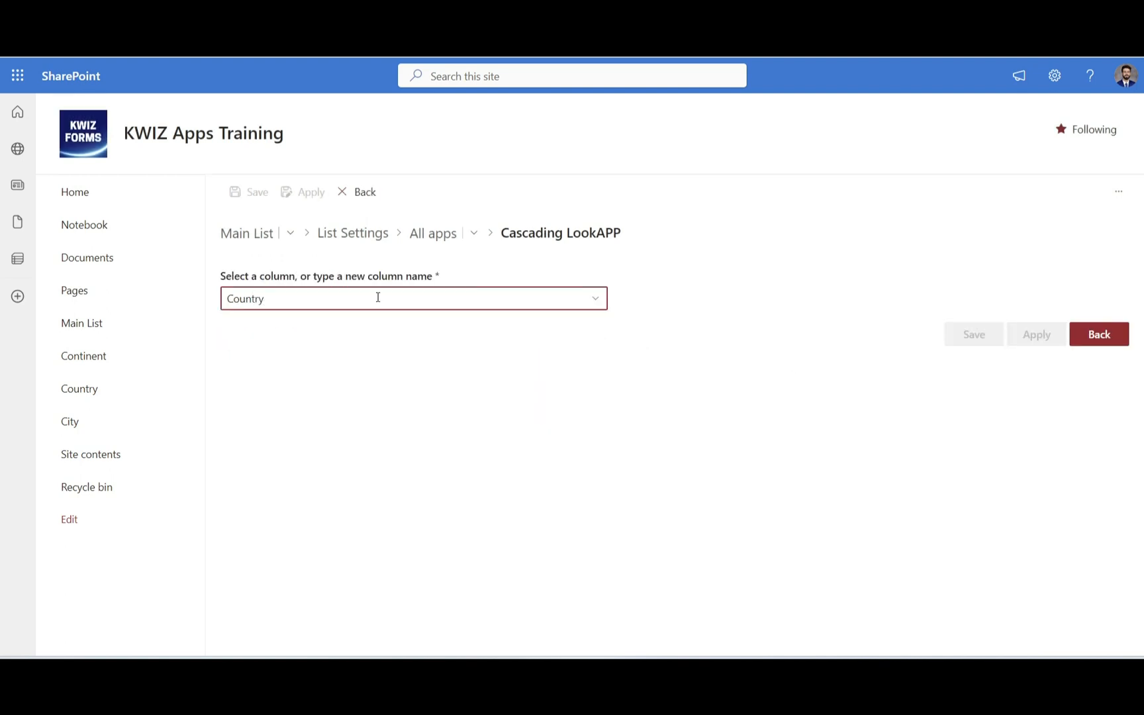
click(751, 243)
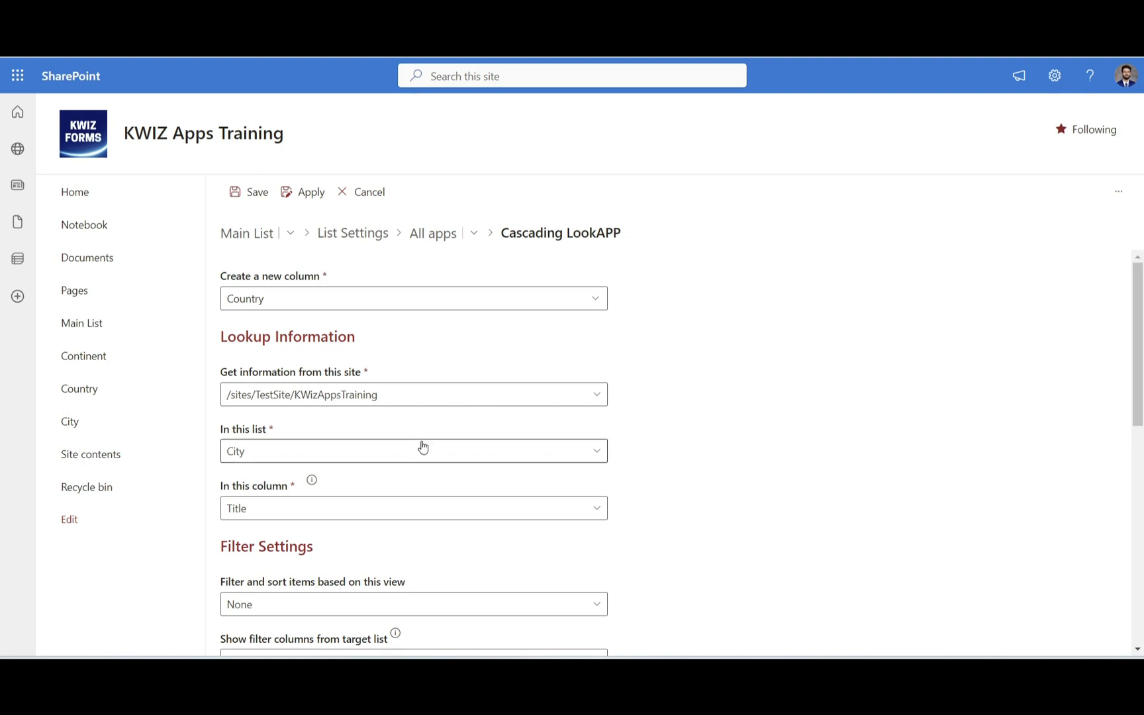
click(371, 456)
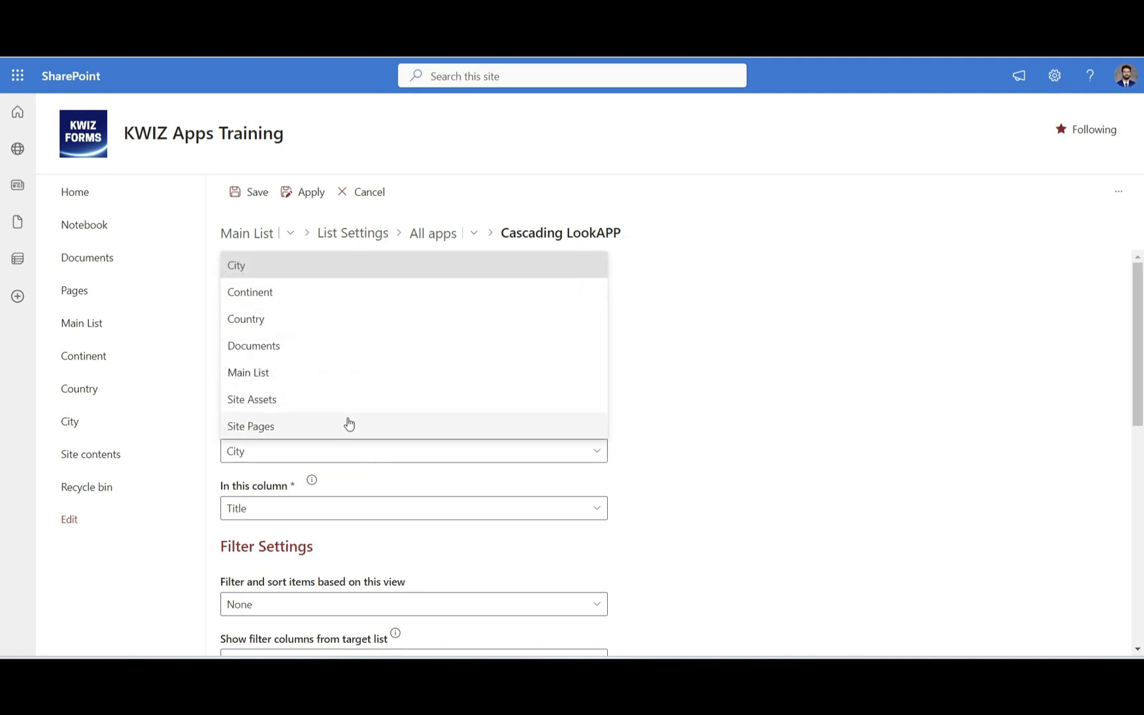
click(300, 324)
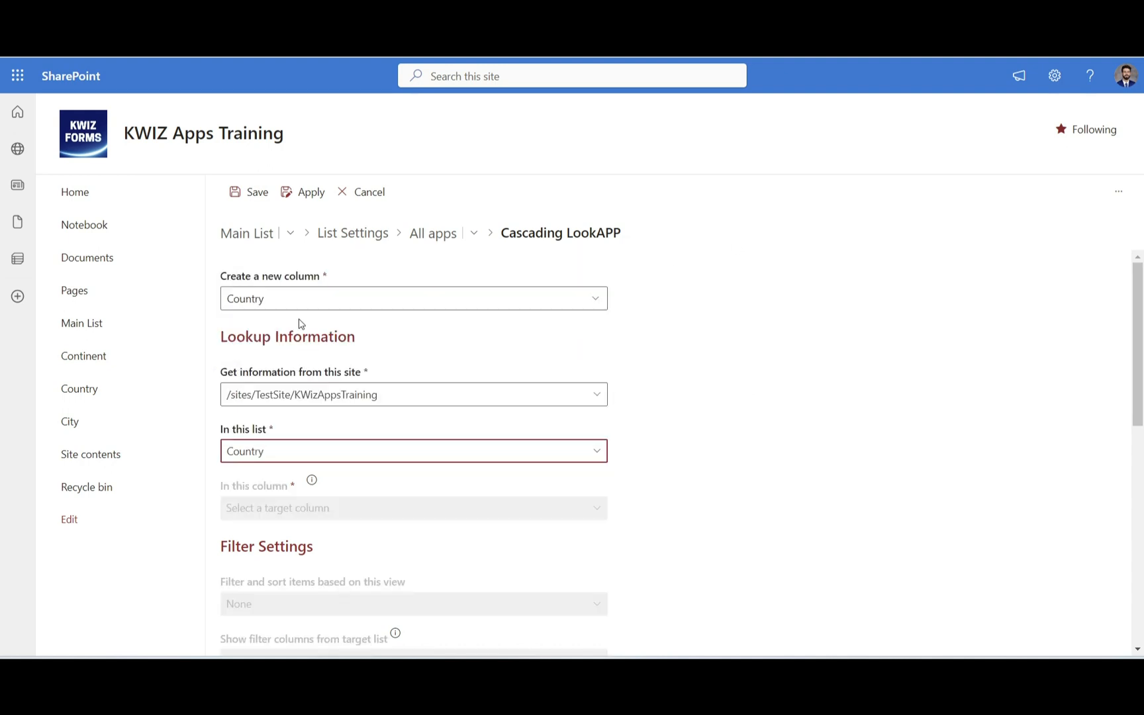
- Filter the Country column by this list's Continent column, matching the target column Continent, and save the column
scroll(804, 408, down, 3)
scroll(804, 408, down, 2)
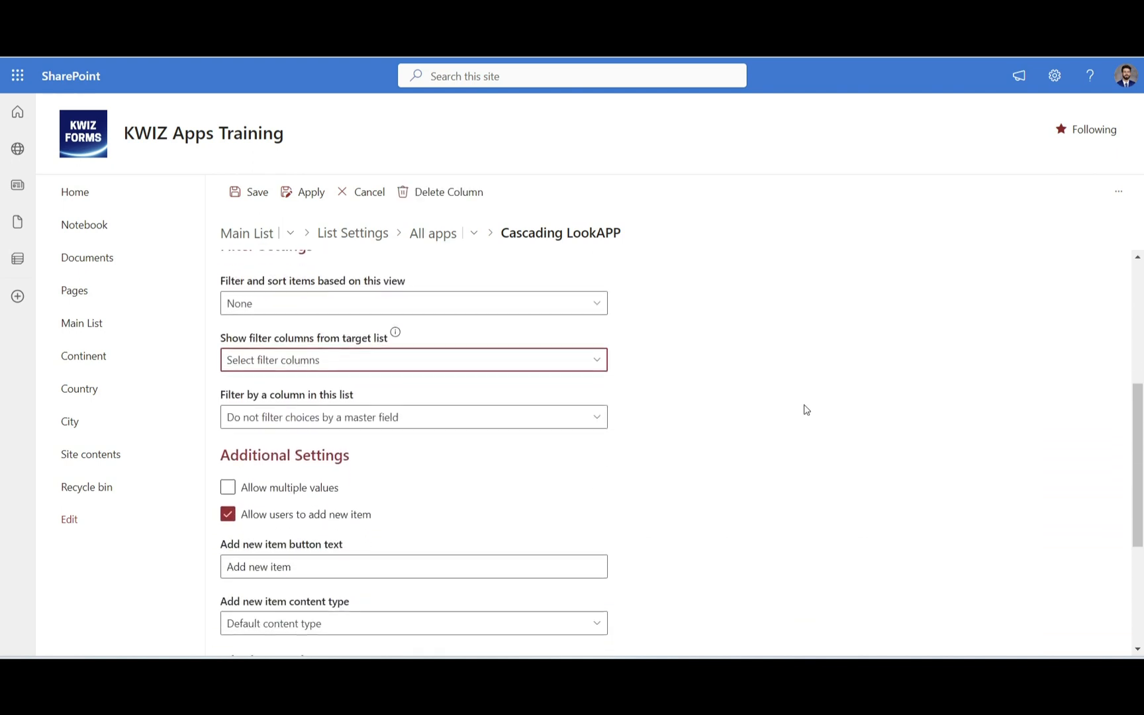
click(582, 413)
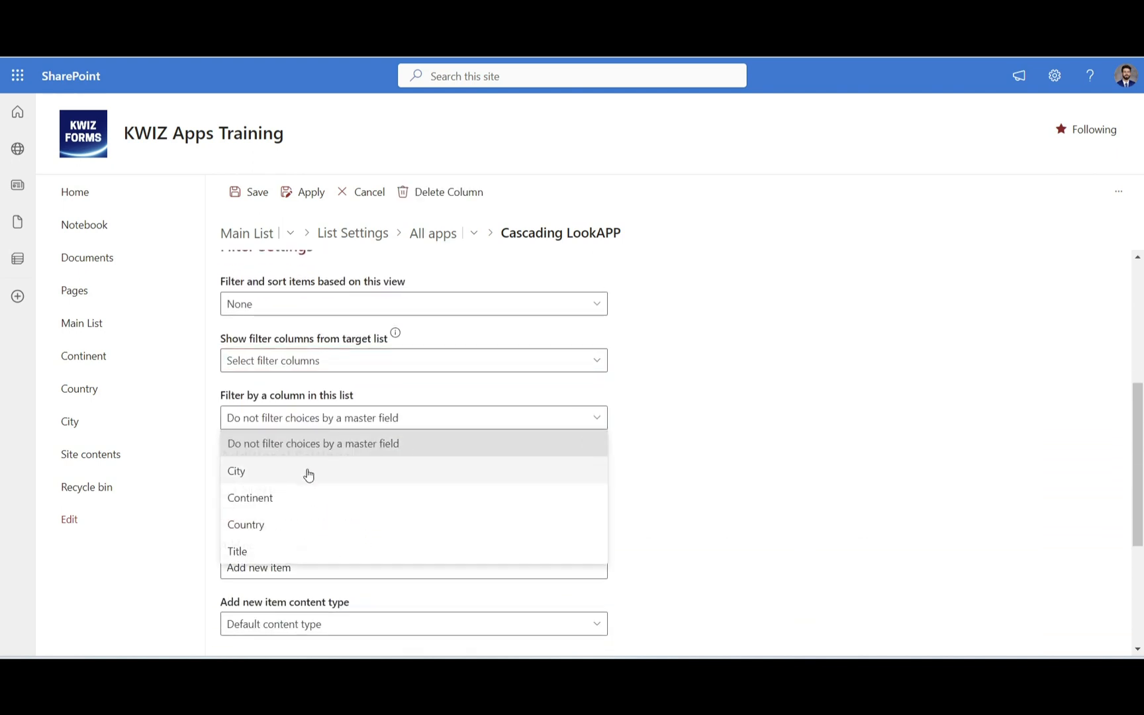
click(269, 500)
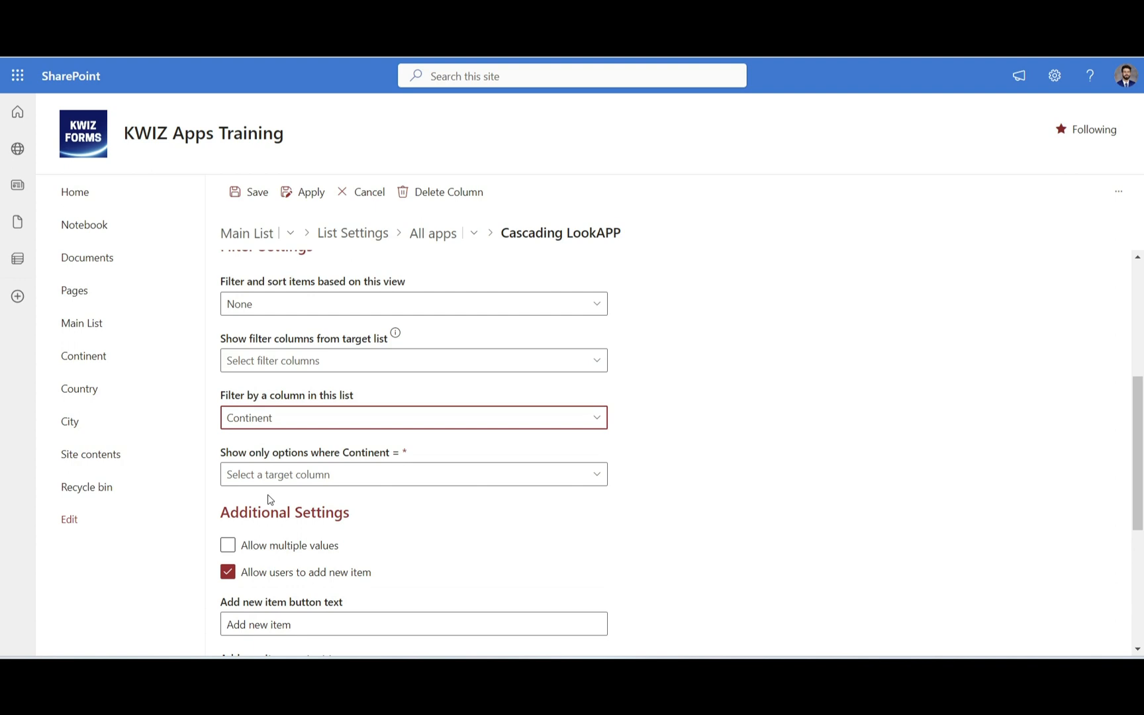
click(501, 484)
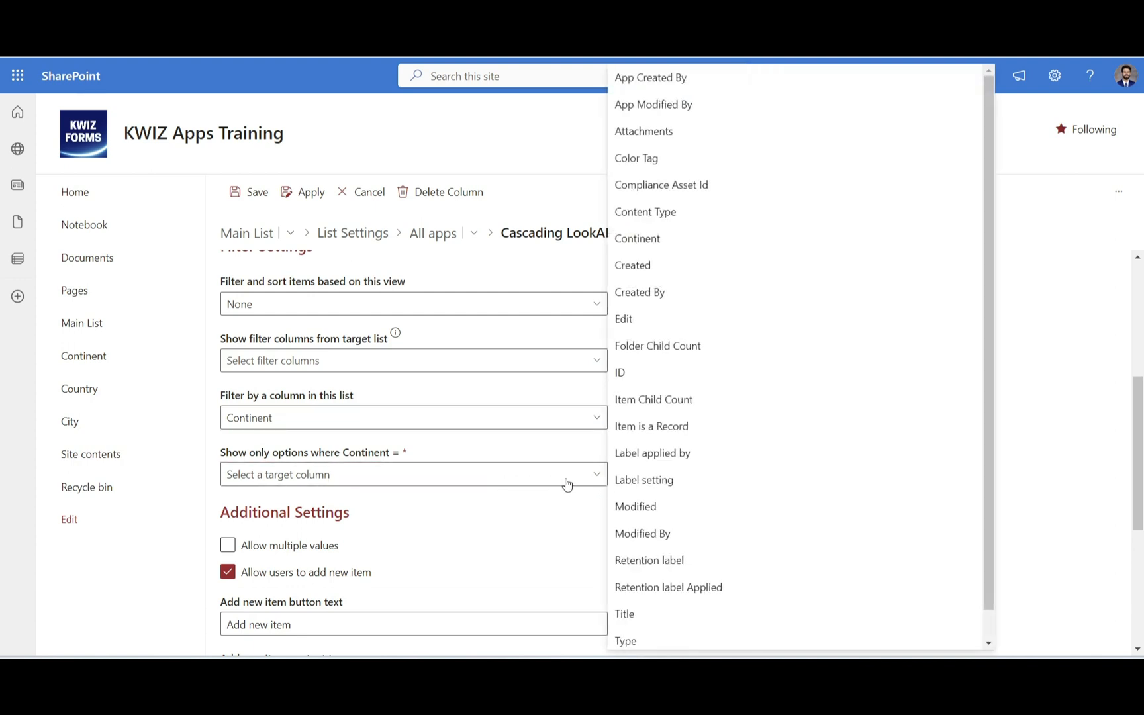
click(710, 246)
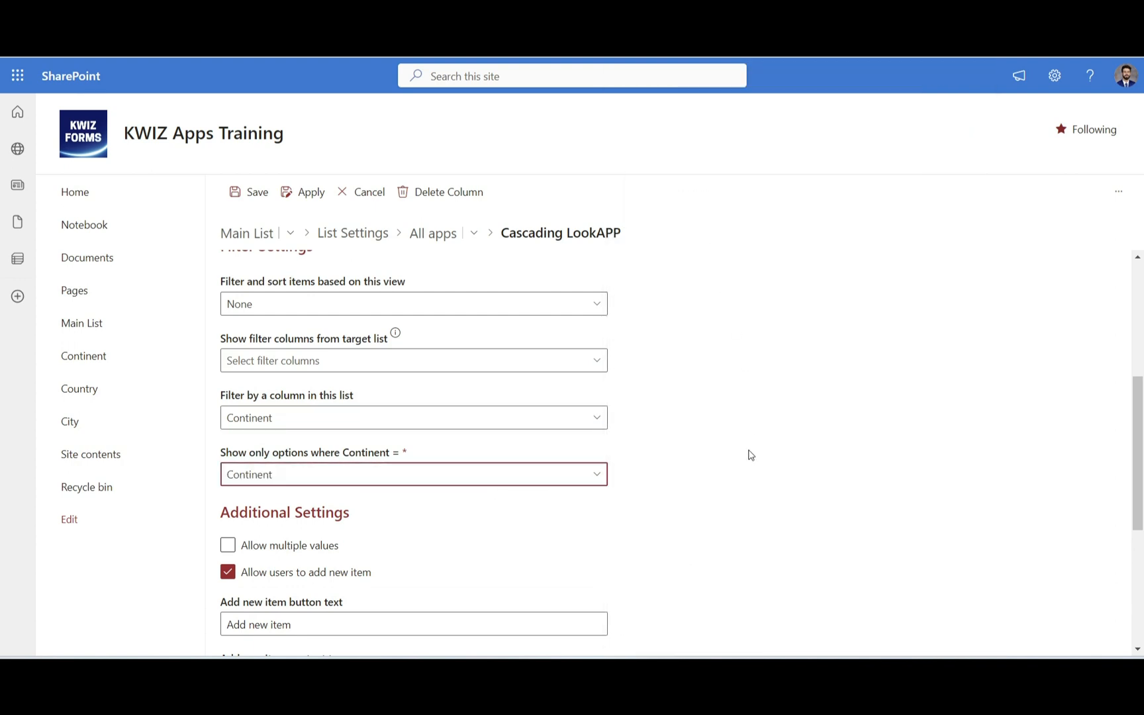
scroll(750, 455, down, 5)
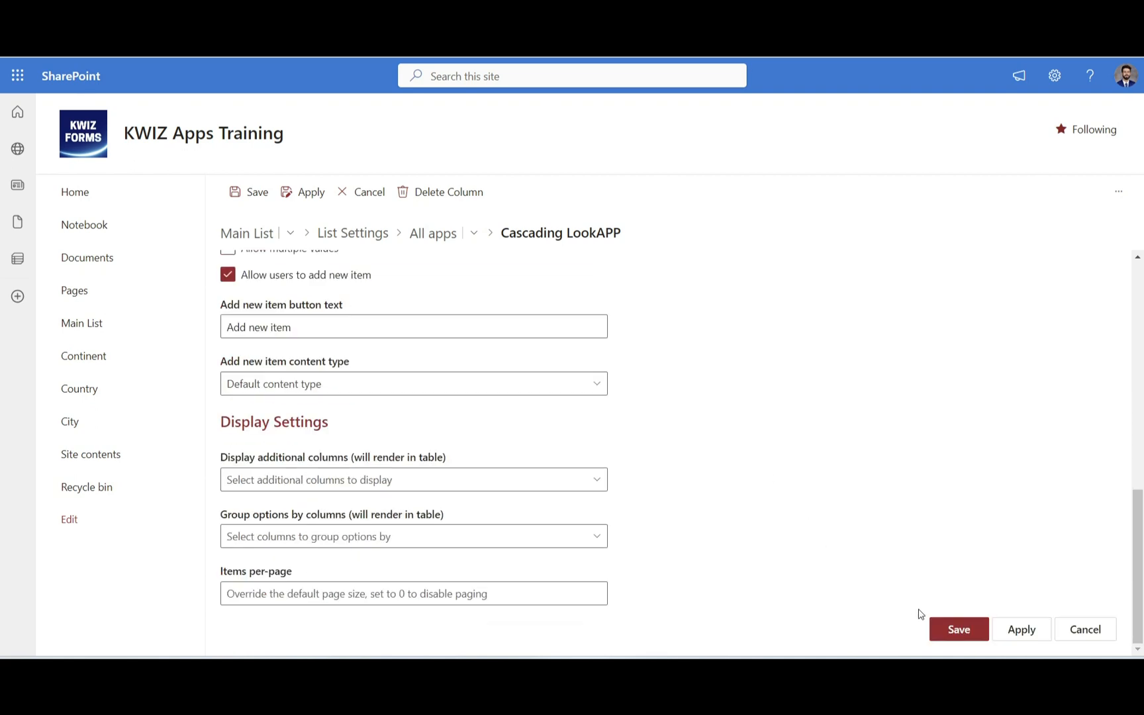
click(963, 637)
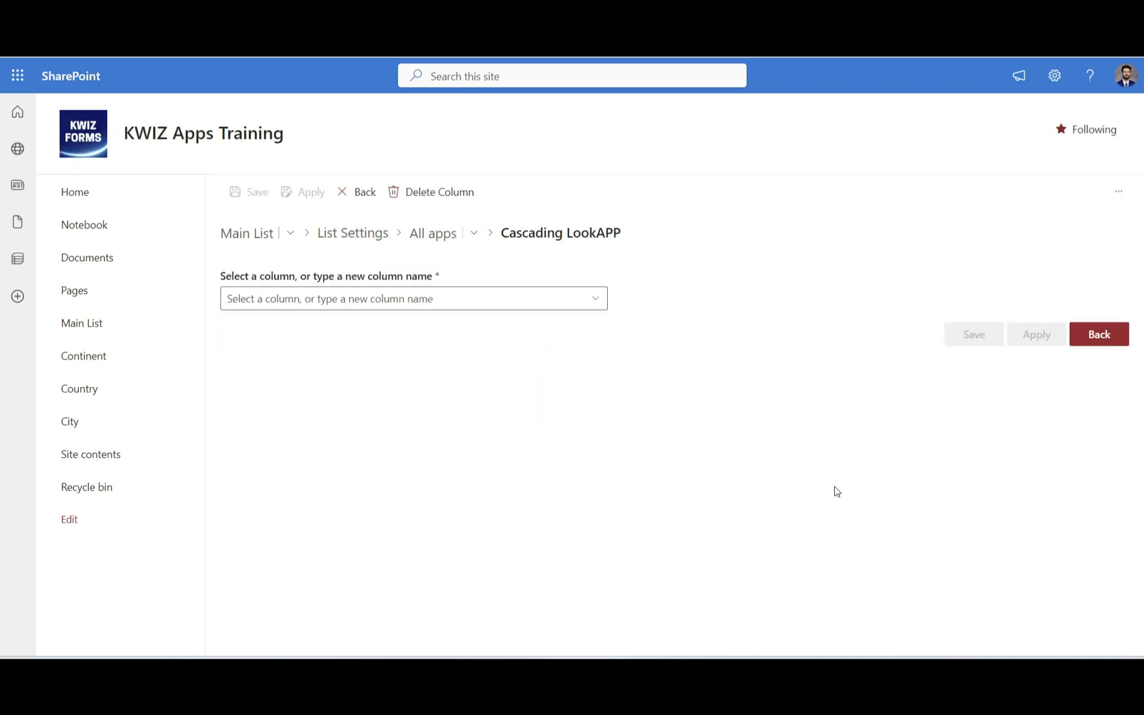
- Start a new Main List column named City that gets its information from the City list
click(303, 299)
text(City)
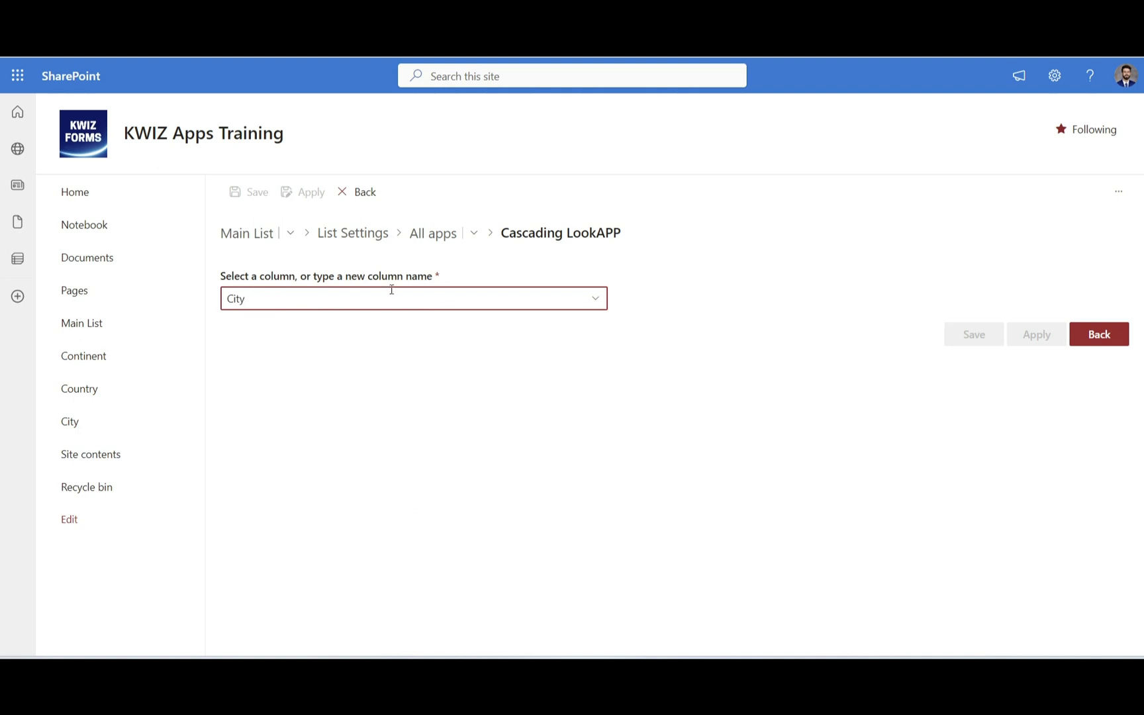
click(694, 286)
scroll(728, 417, down, 1)
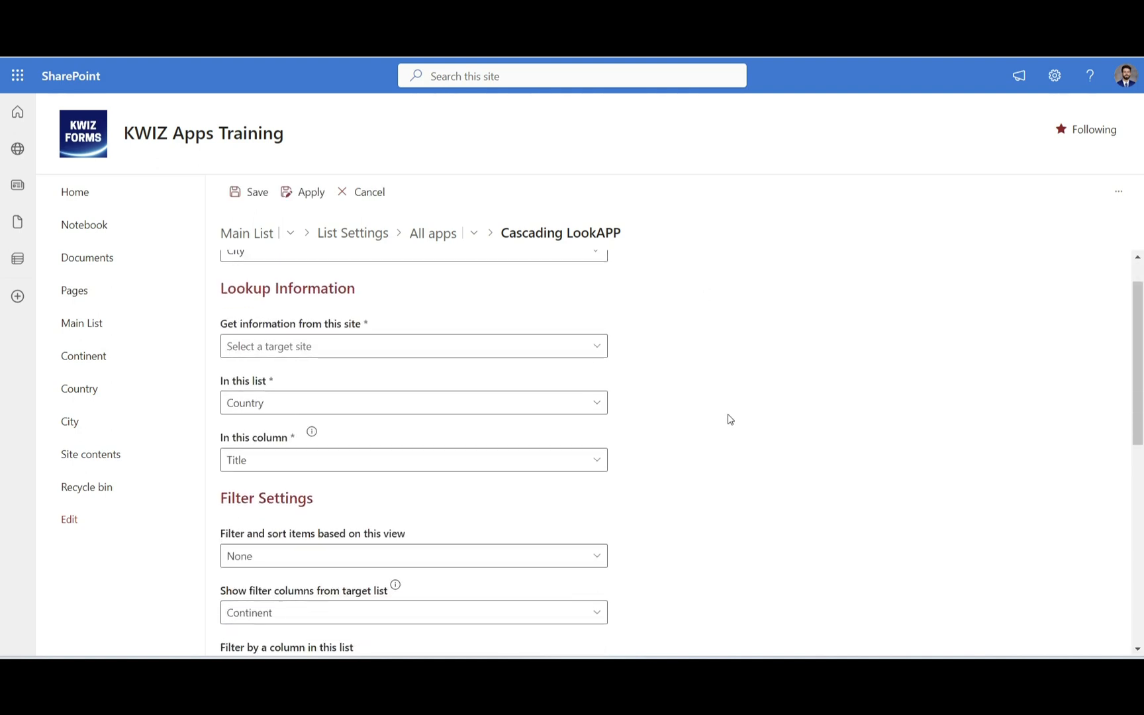
click(573, 403)
click(538, 432)
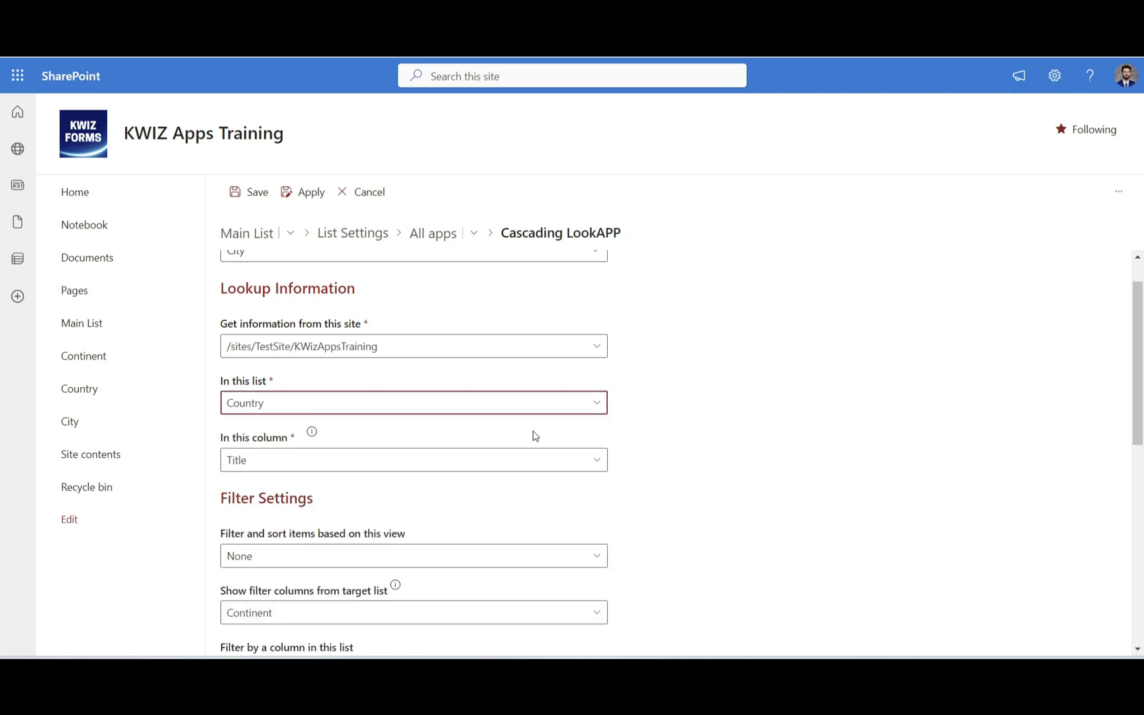
click(577, 406)
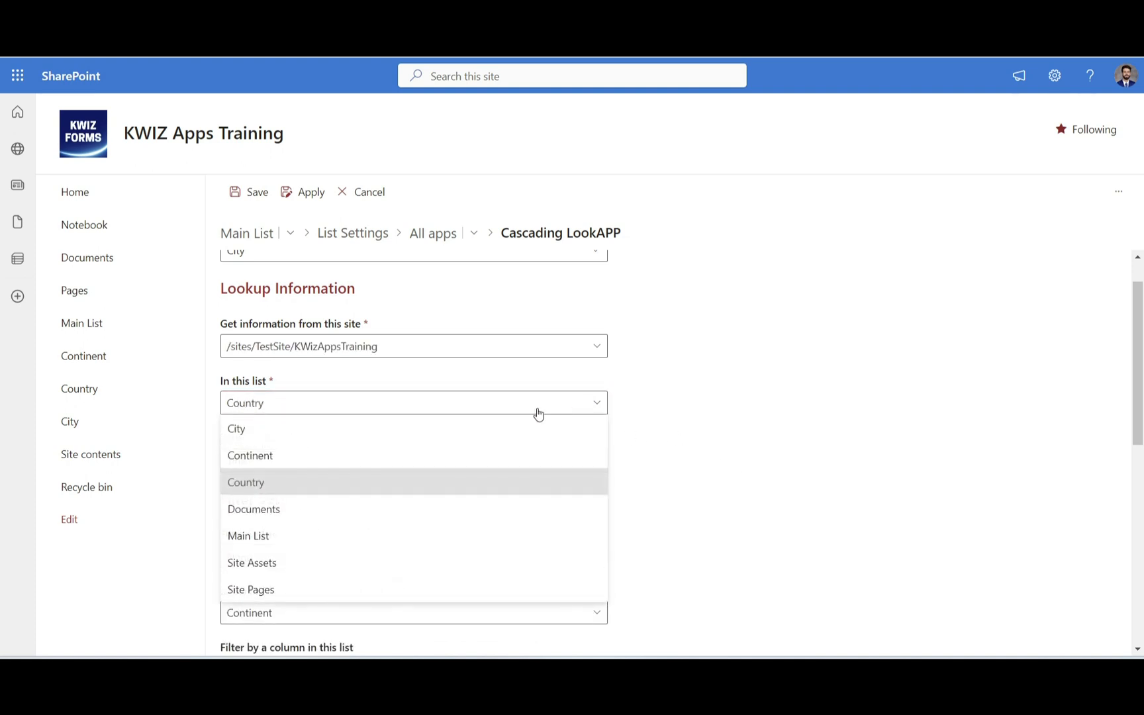
click(494, 426)
- Match the City column's Country filter to the target column Country and save the column
scroll(729, 470, down, 3)
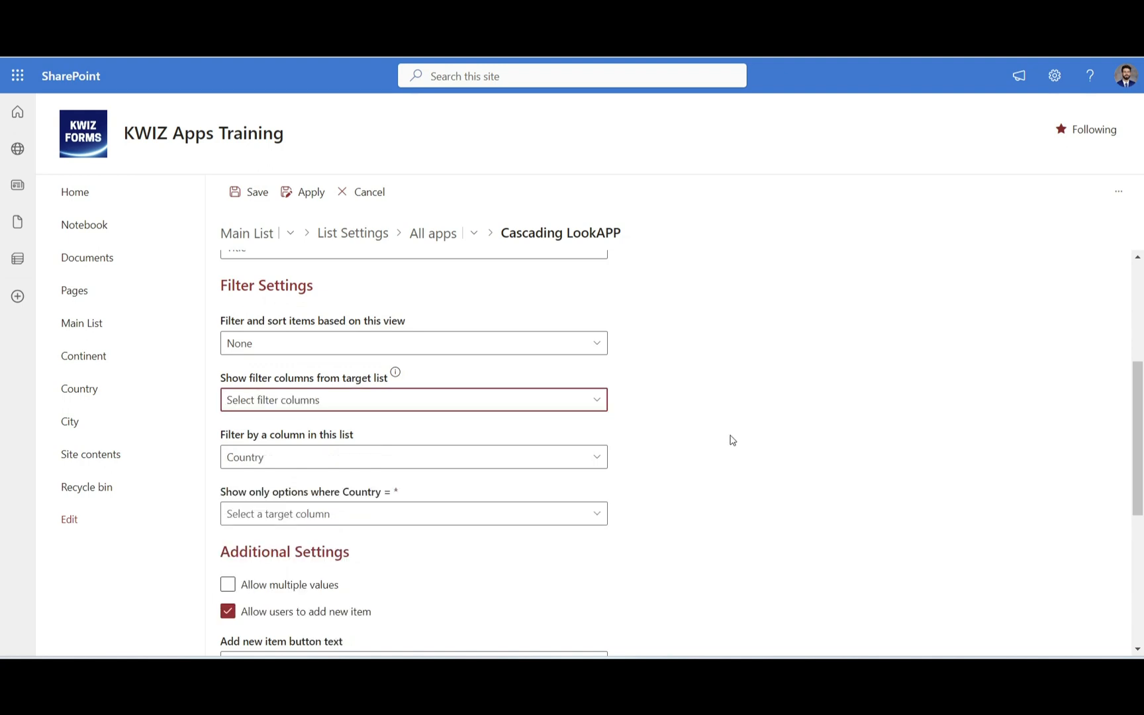
click(597, 515)
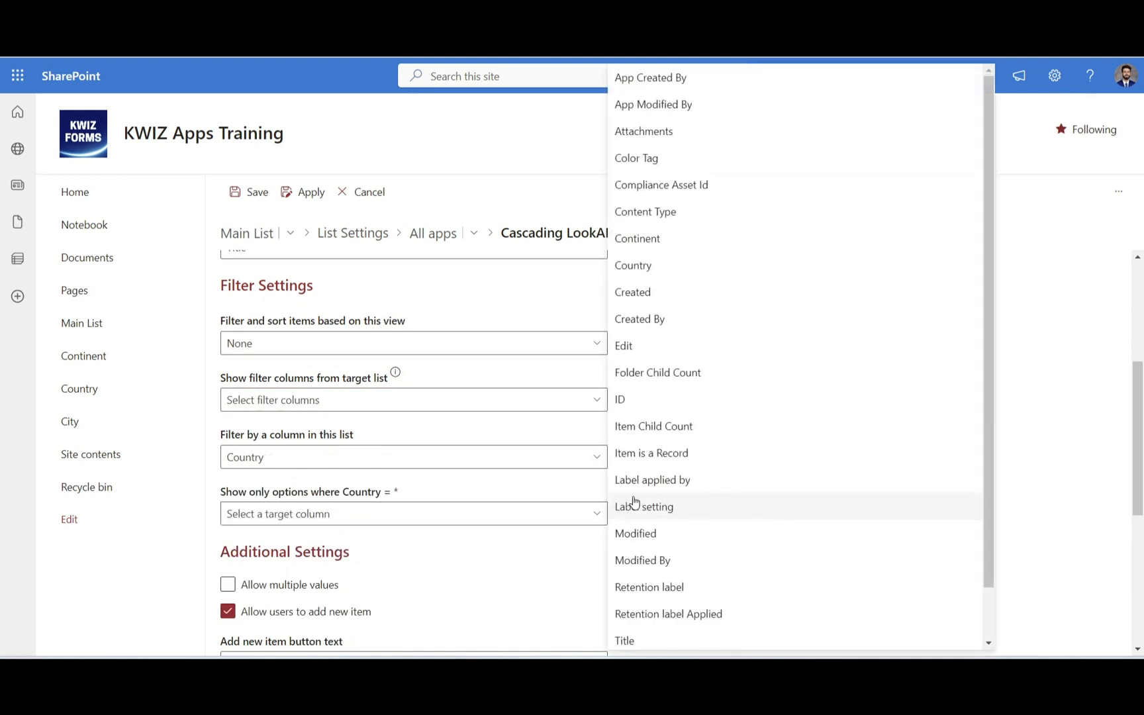
click(688, 260)
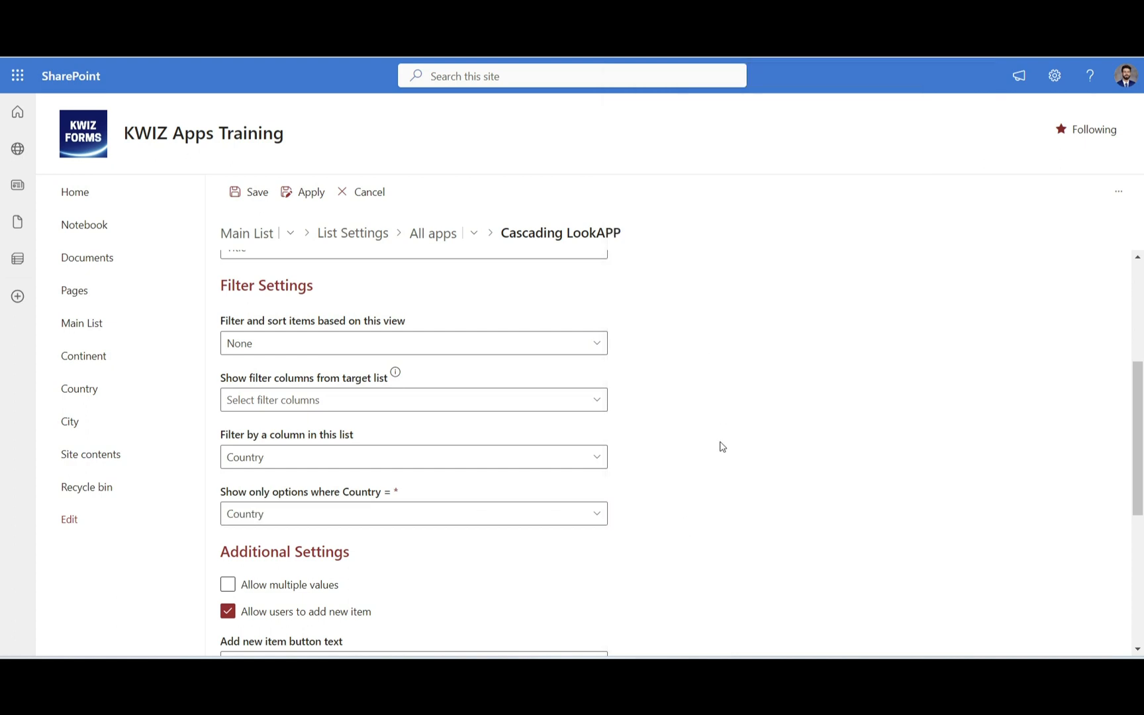
scroll(721, 447, down, 3)
scroll(722, 447, down, 3)
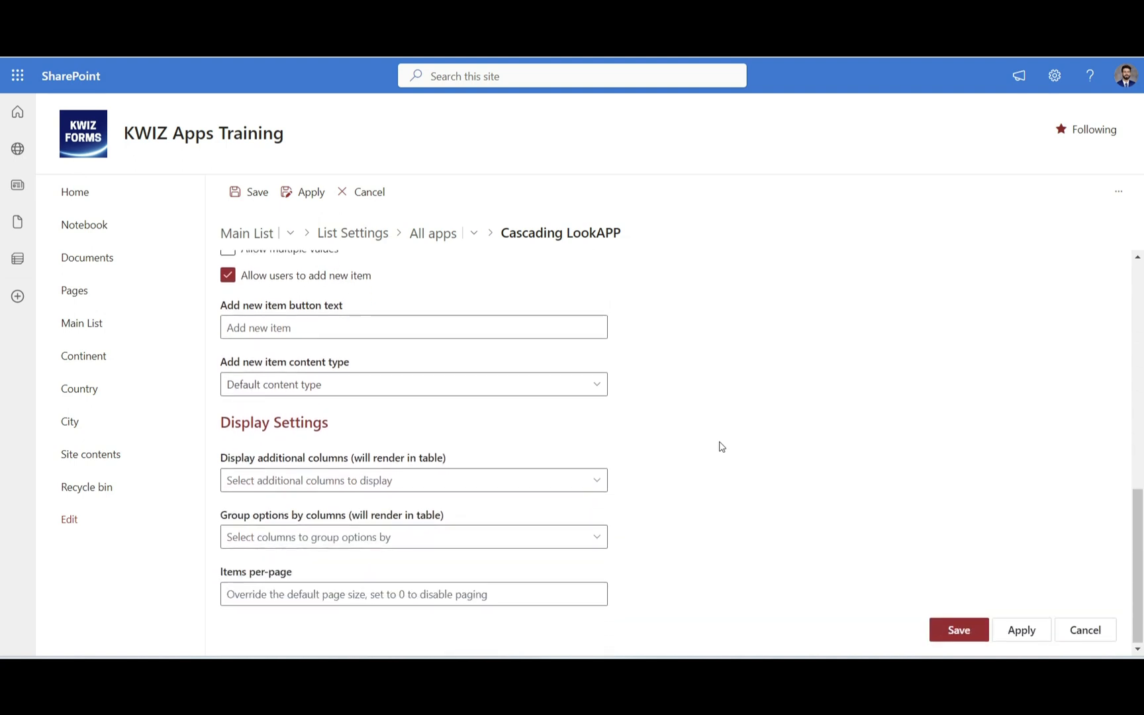
click(959, 637)
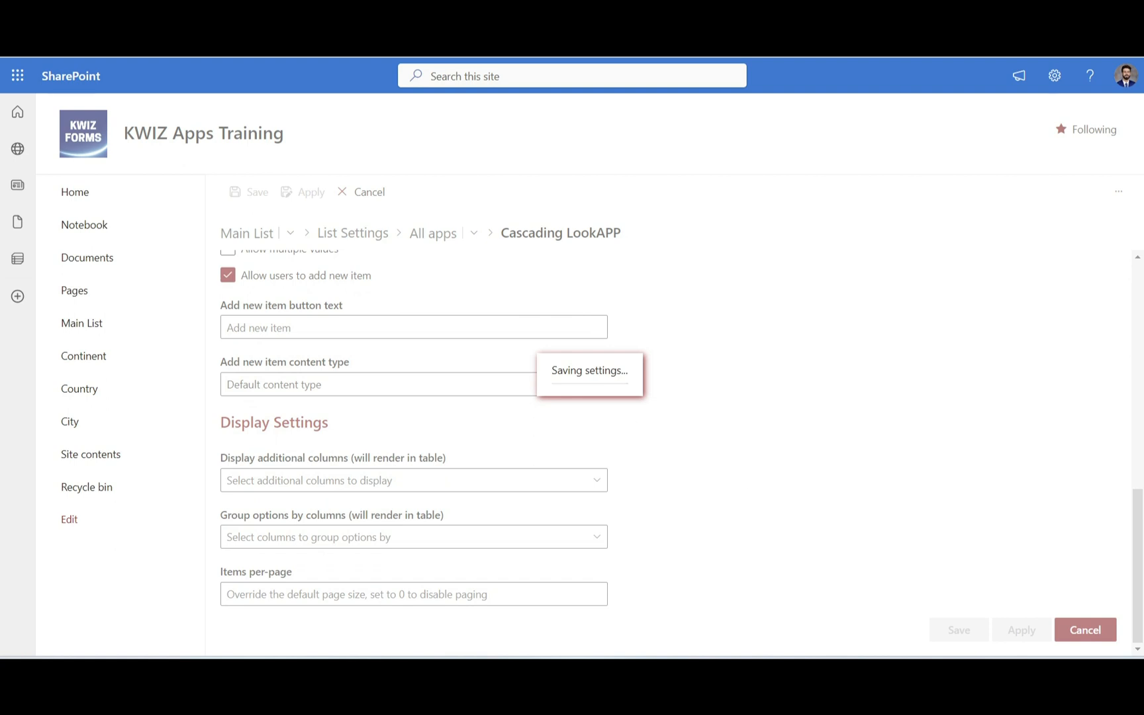
- Add a Main List item titled New Item #2 with continent North America, country Canada and city Toronto
click(119, 325)
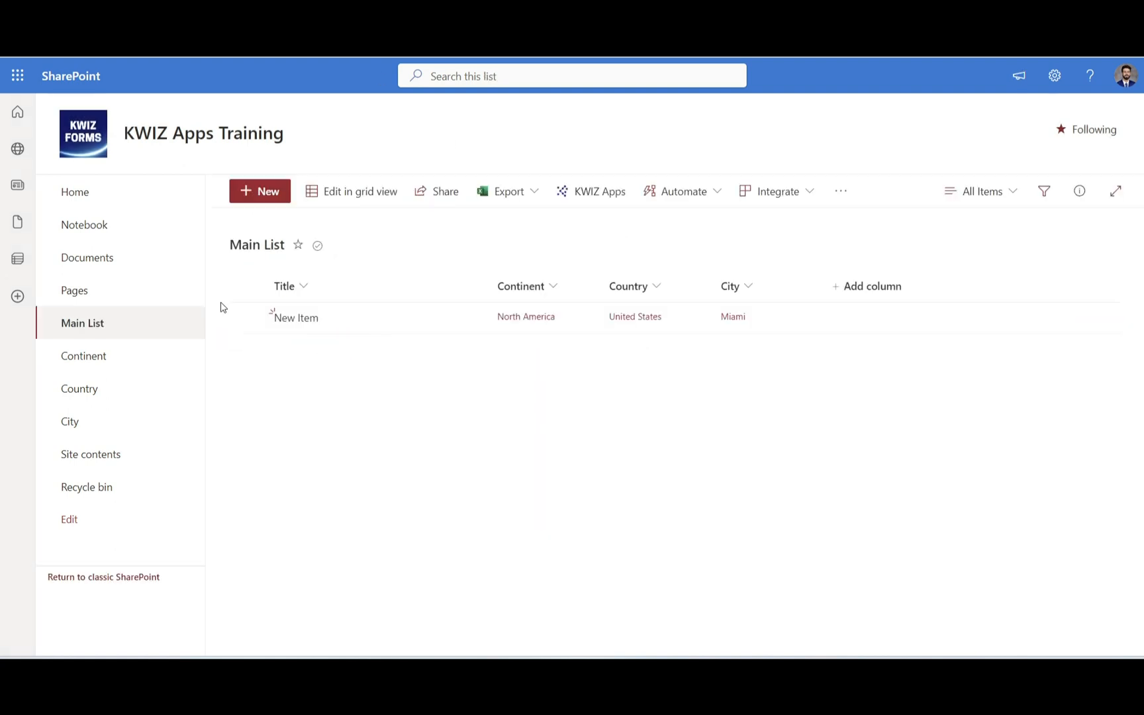
click(254, 193)
click(632, 211)
text(New Item #2)
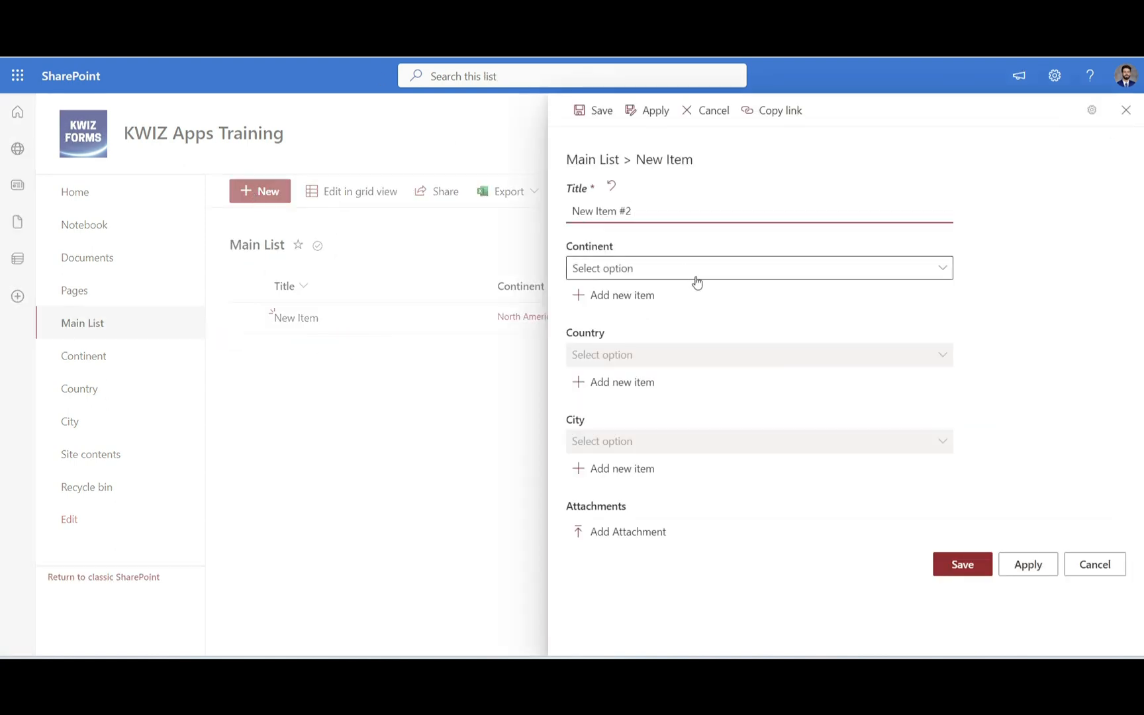
click(692, 272)
click(708, 319)
click(734, 355)
click(744, 382)
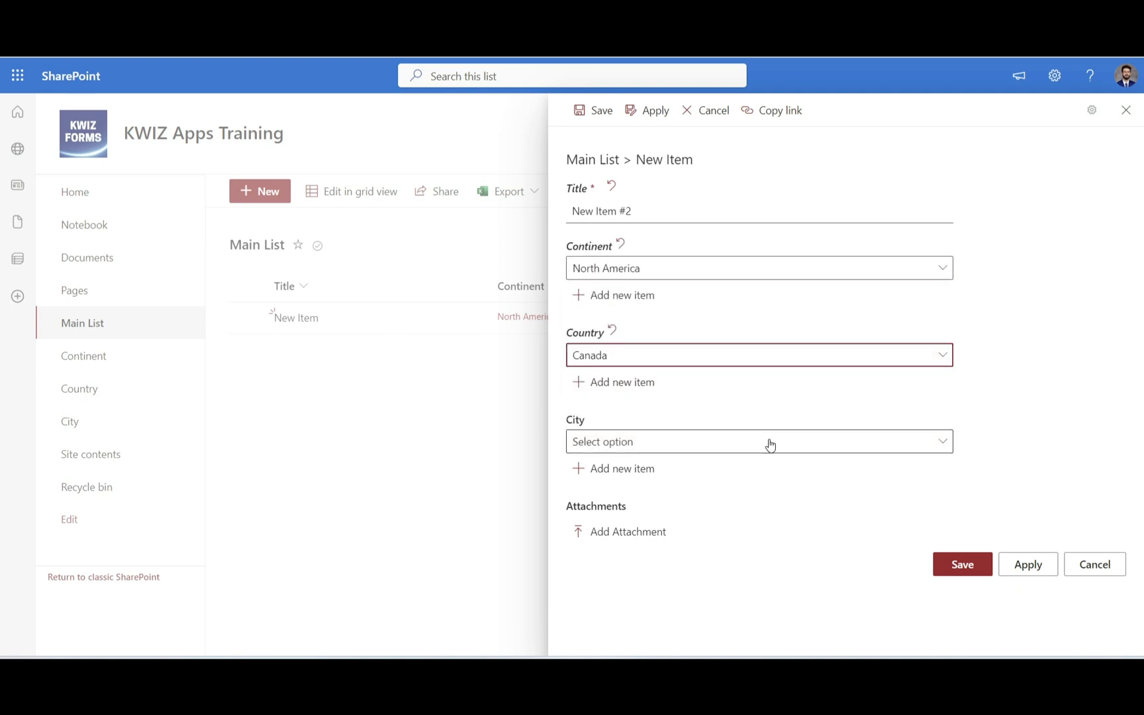
click(769, 442)
click(780, 468)
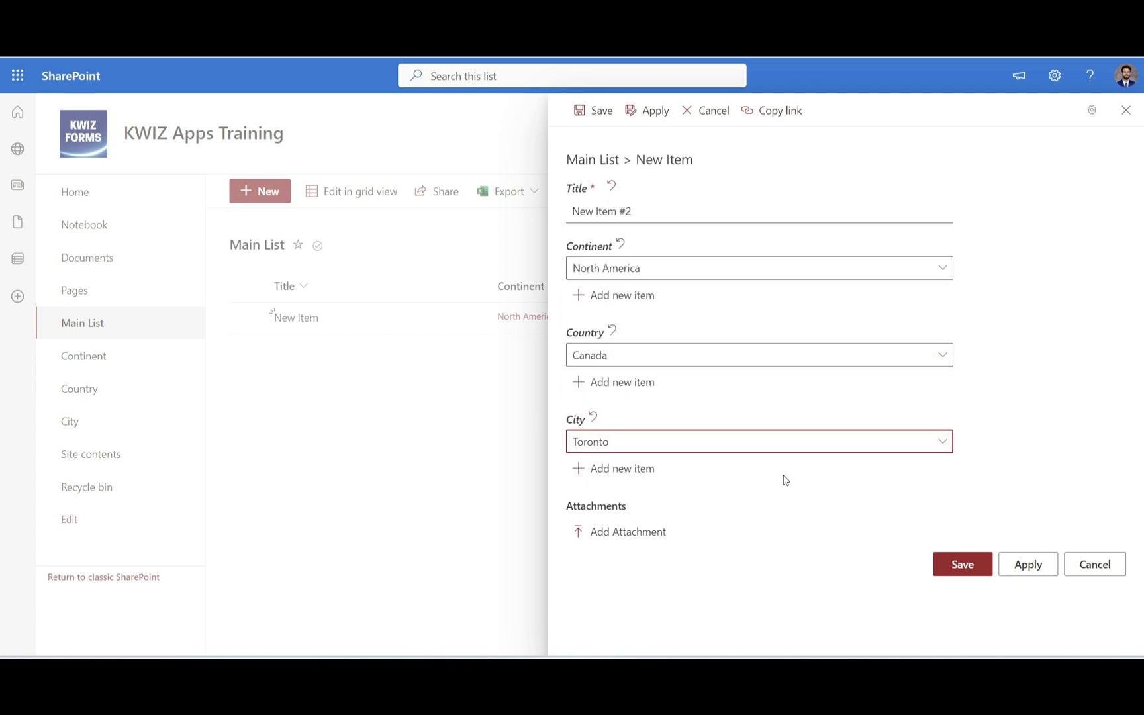
click(961, 565)
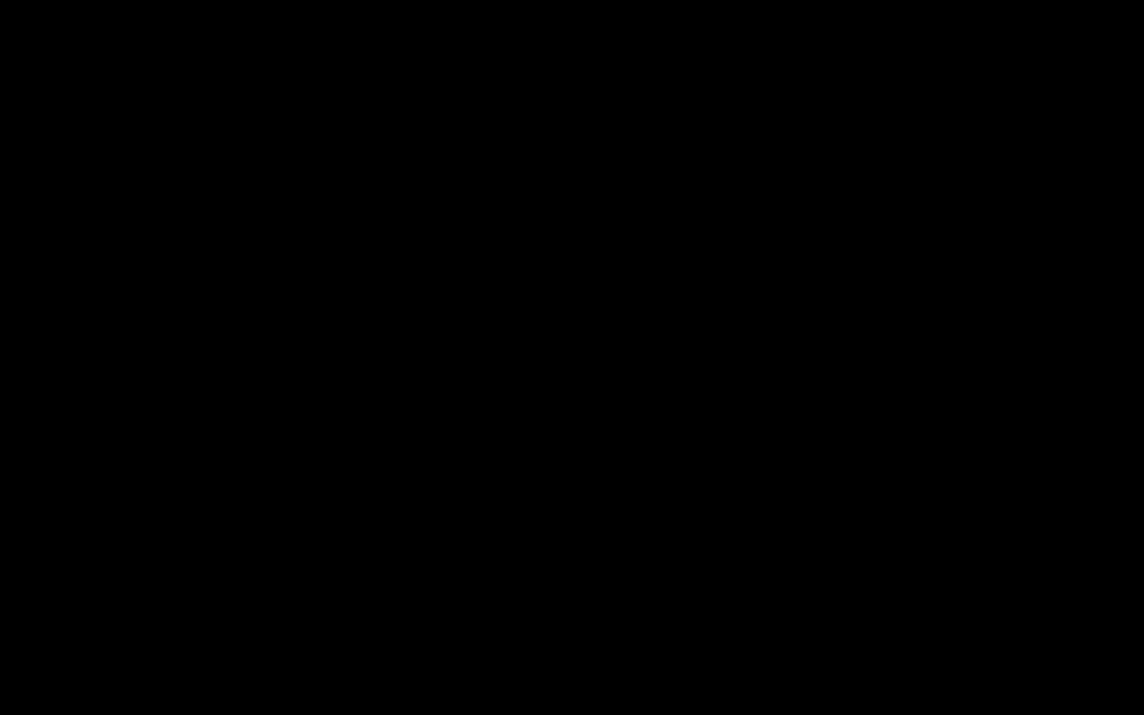